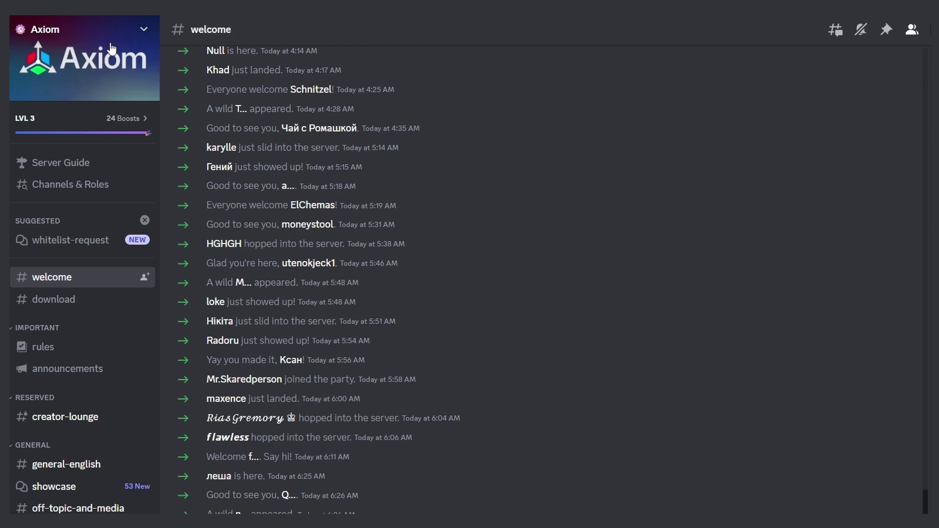
Open the #download channel in the Axiom Discord server's sidebar.
left_click(104, 304)
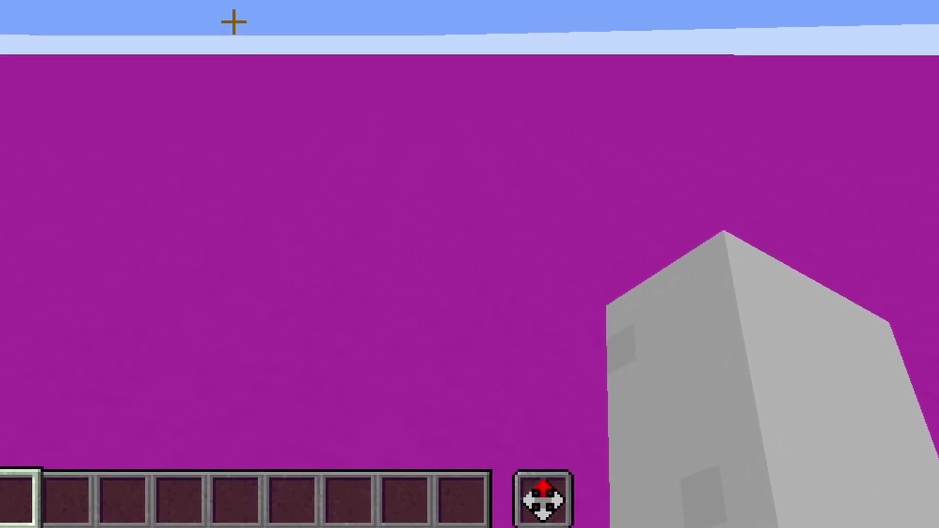
With the Move tool, select the cathedral's front arch and roof and set it out on the magenta floor.
key("7")
scroll(468, 263, "down", 1)
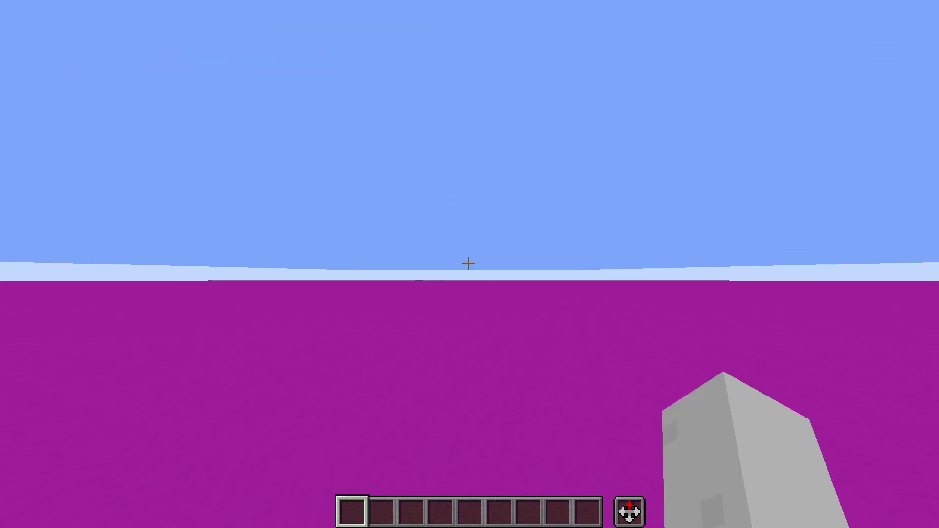
scroll(469, 263, "up", 1)
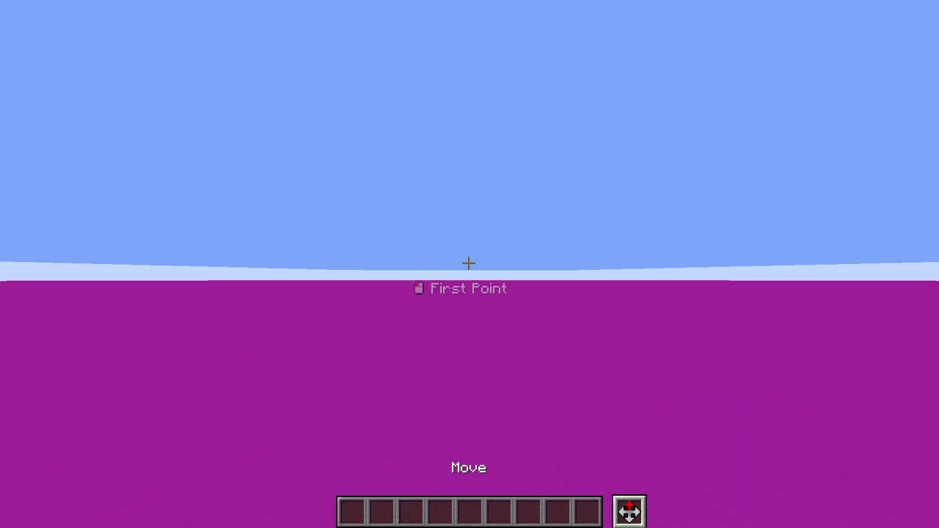
key("alt")
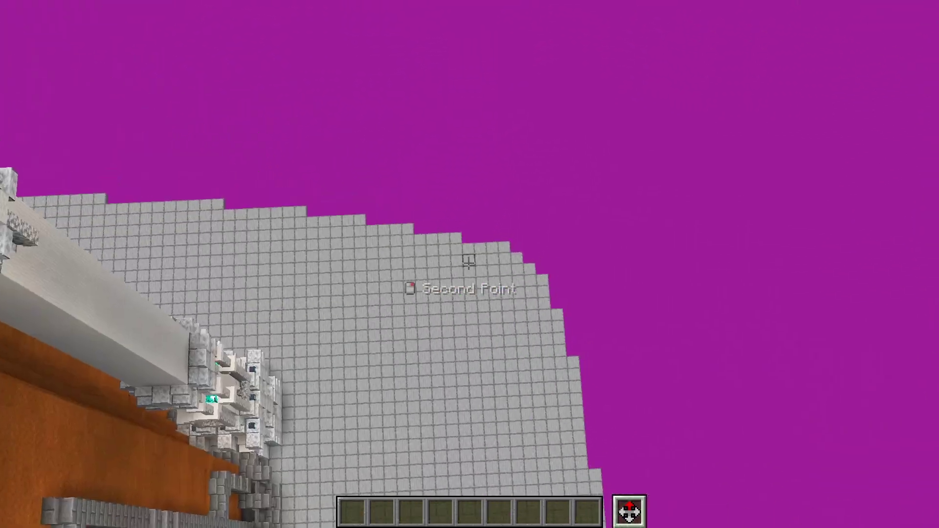
right_click(469, 264)
key("s")
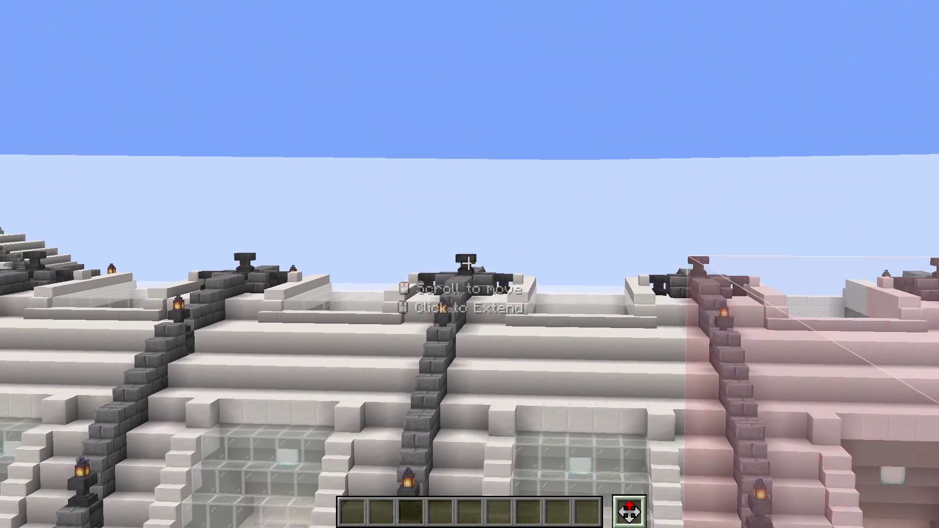
left_click(469, 264)
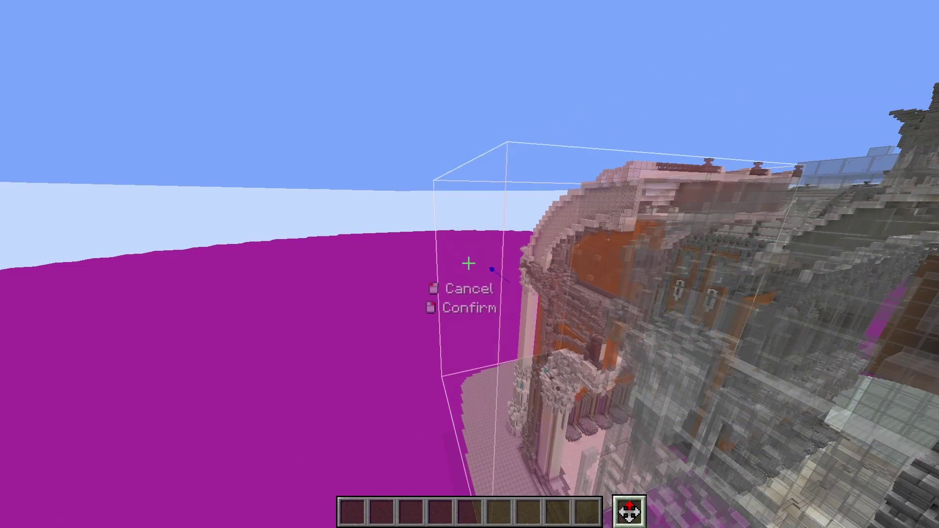
scroll(469, 264, "up", 6)
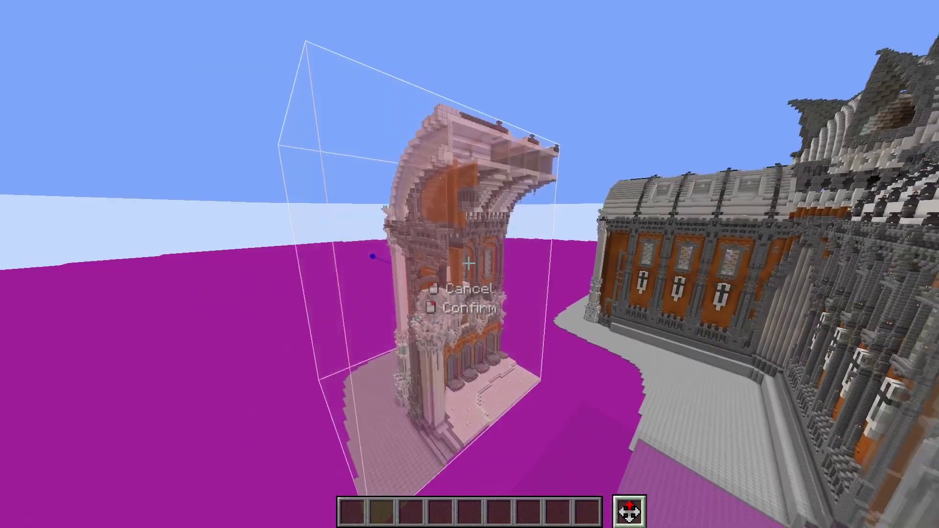
left_click(469, 264)
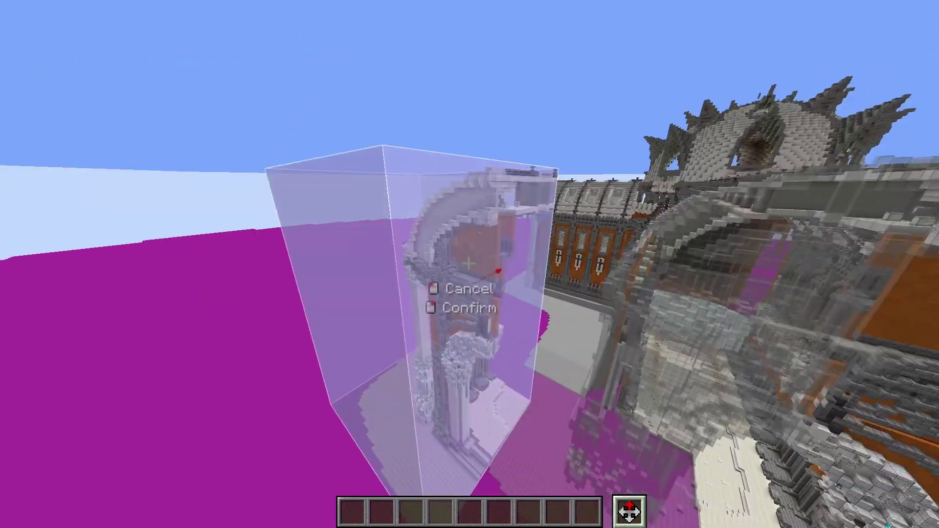
right_click(469, 264)
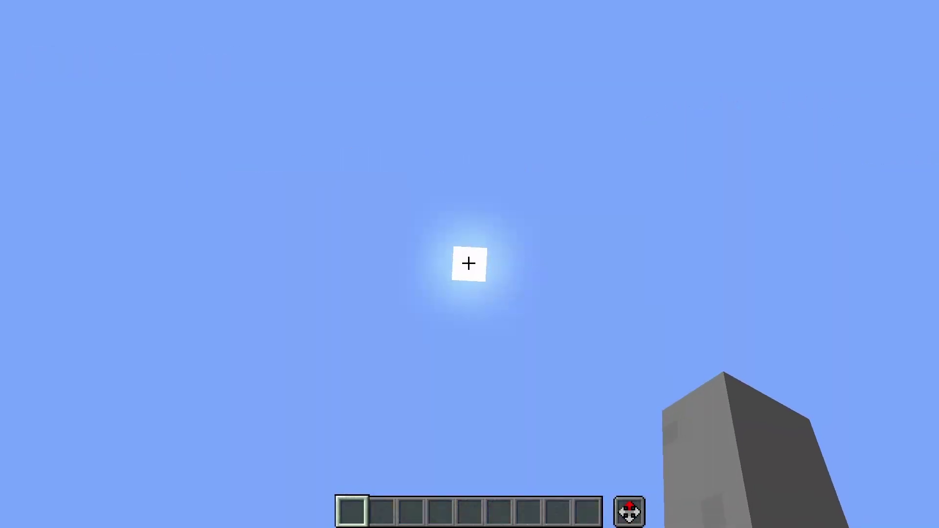
Undo the arch move with the //undo chat command.
key("slash")
type("/und")
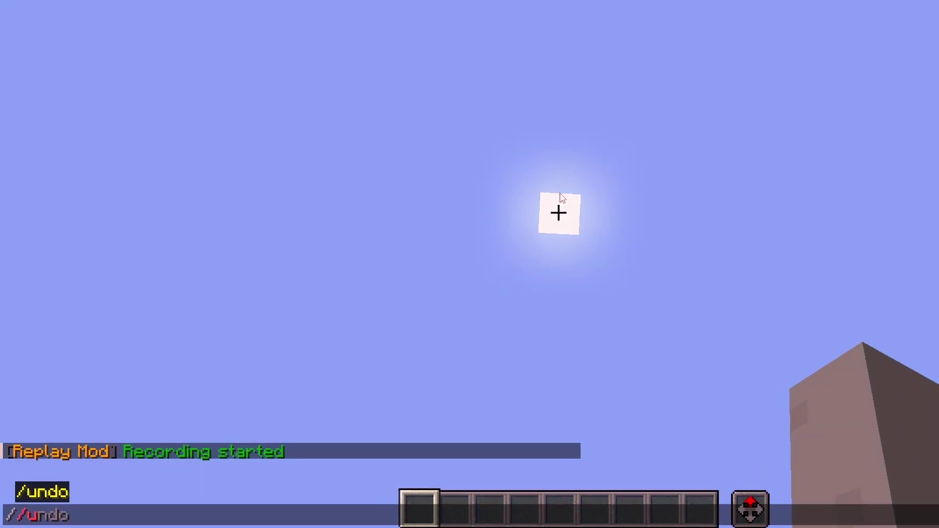
type("o")
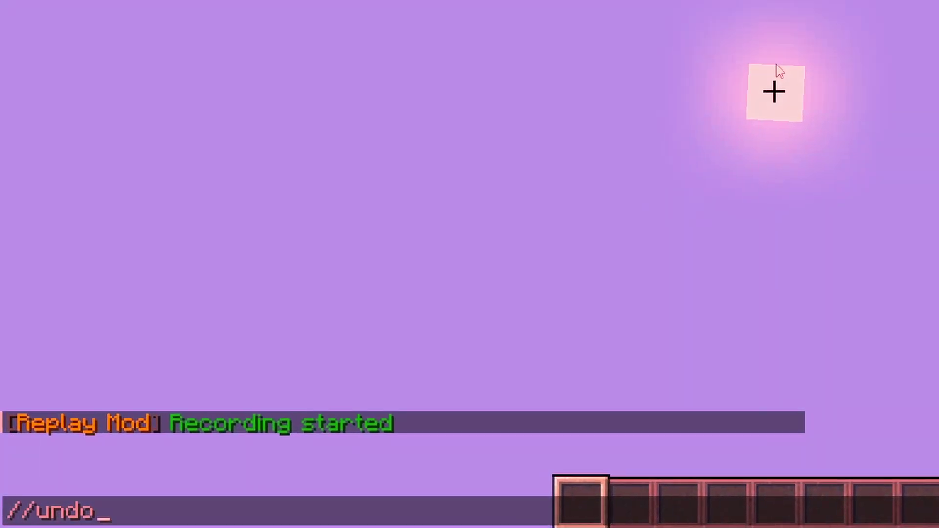
key("Return")
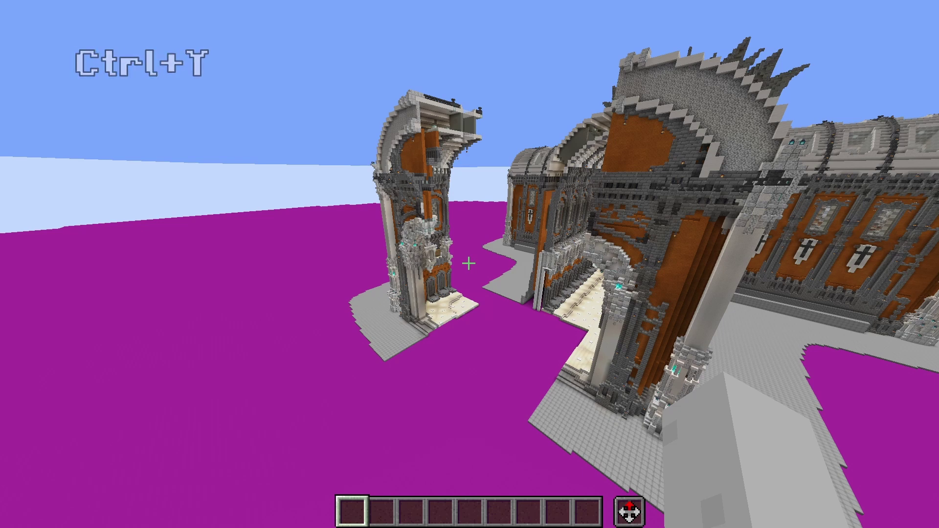
Undo the move, then move the arch out again rotated 90 degrees.
key("ctrl+z")
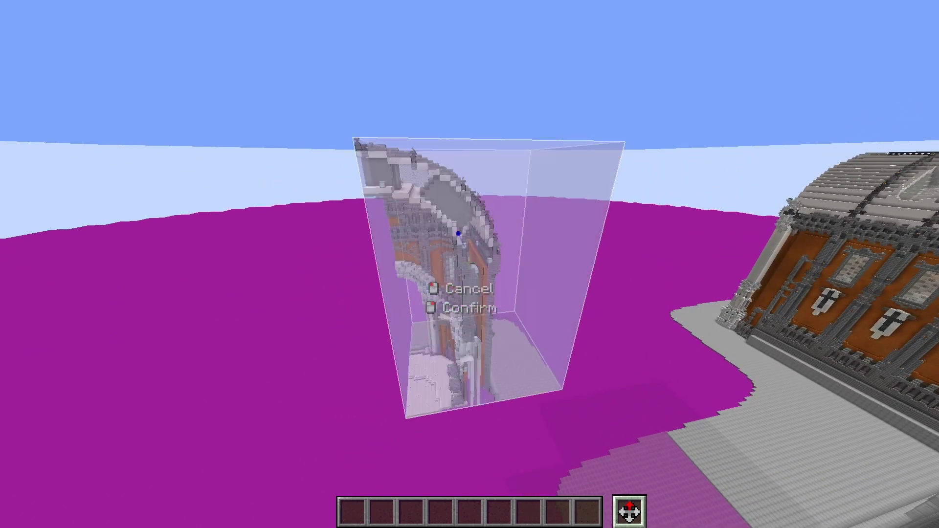
key("r")
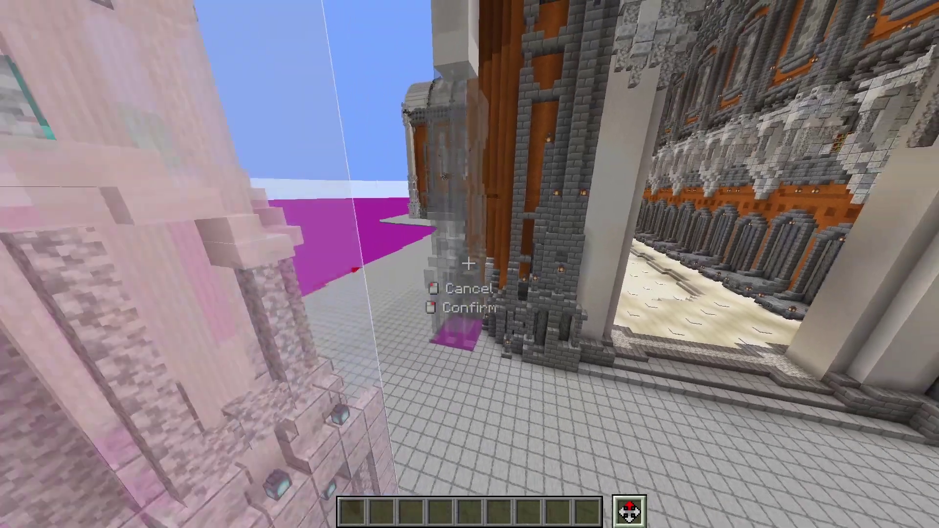
key("s")
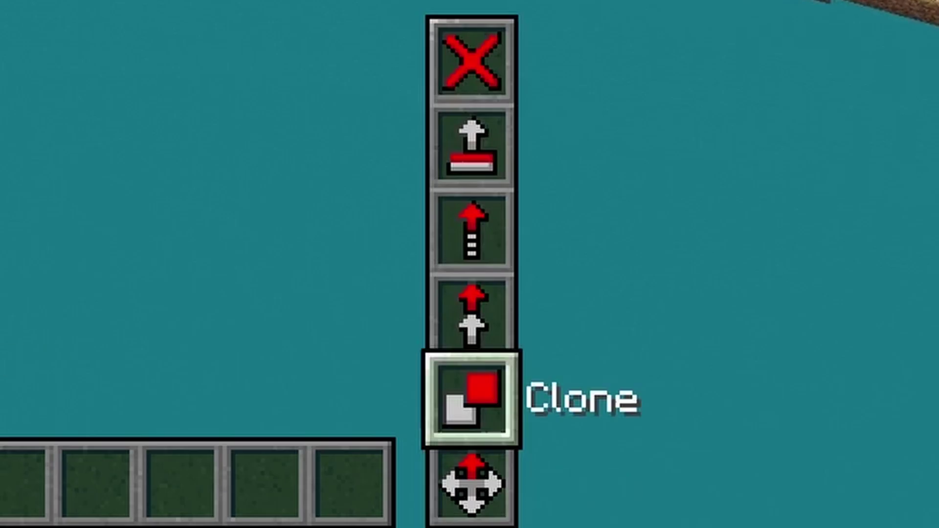
Clone a village house onto the water, try rotated and mirrored copies, then undo.
key("alt")
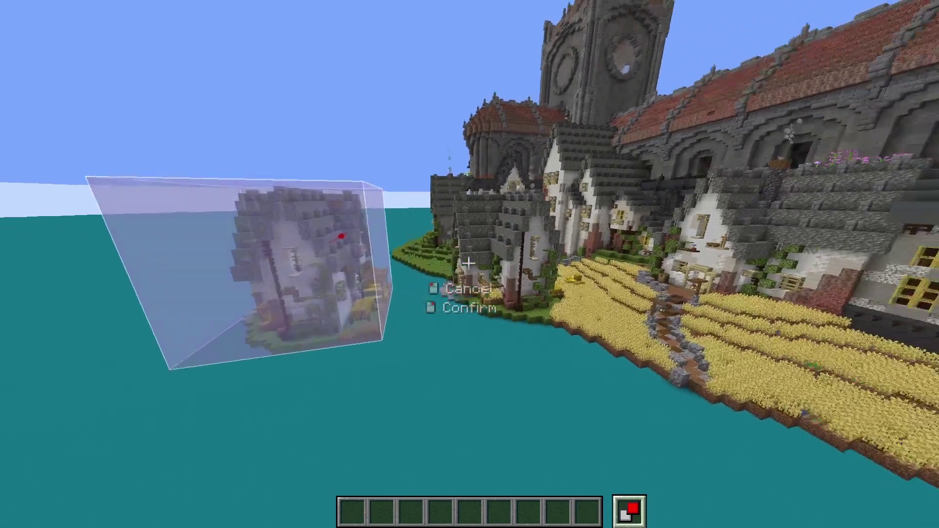
right_click(469, 263)
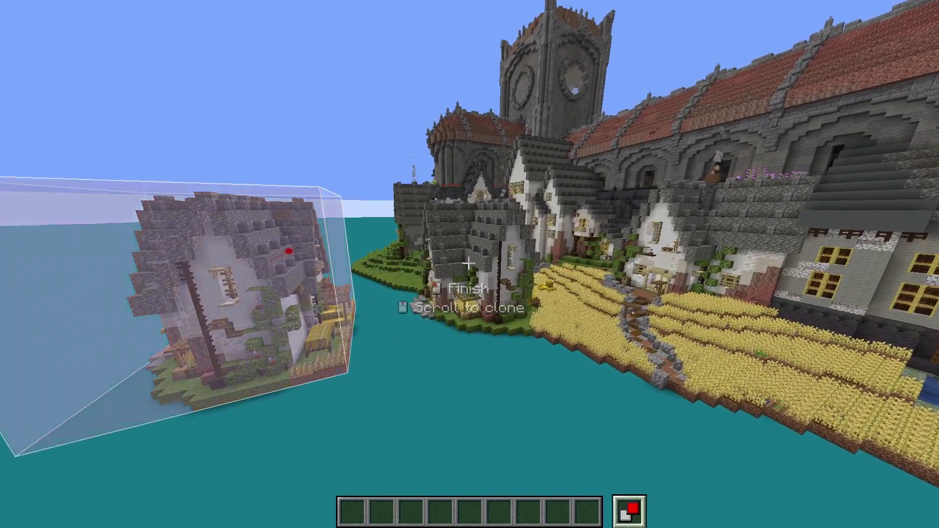
left_click(469, 263)
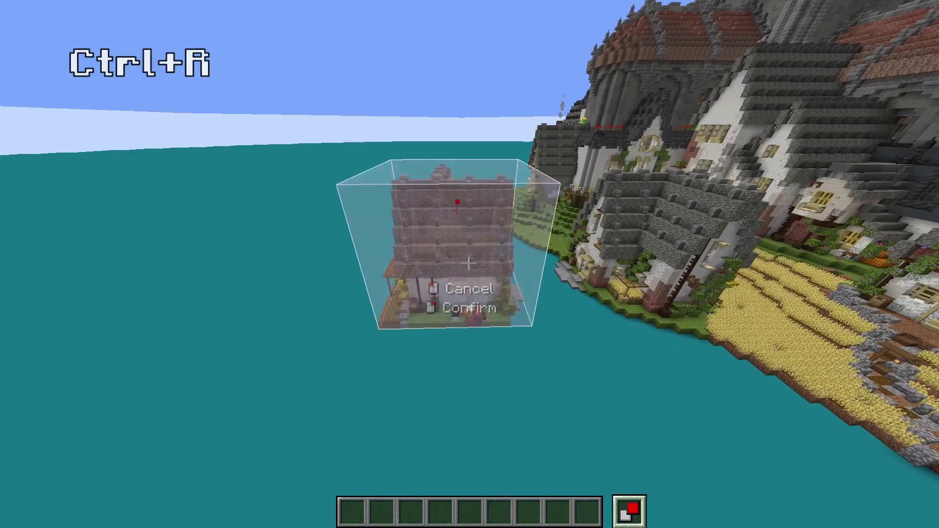
key("ctrl+r")
key("ctrl+f")
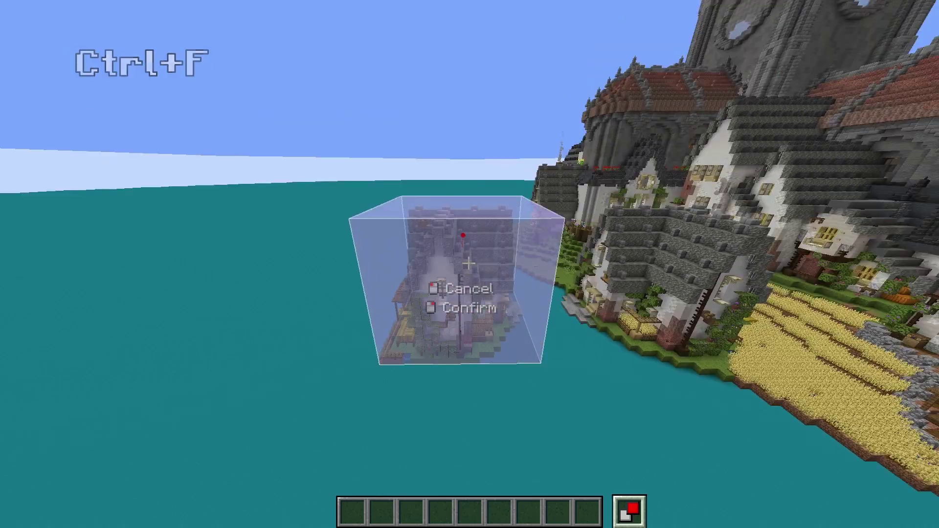
key("ctrl+z")
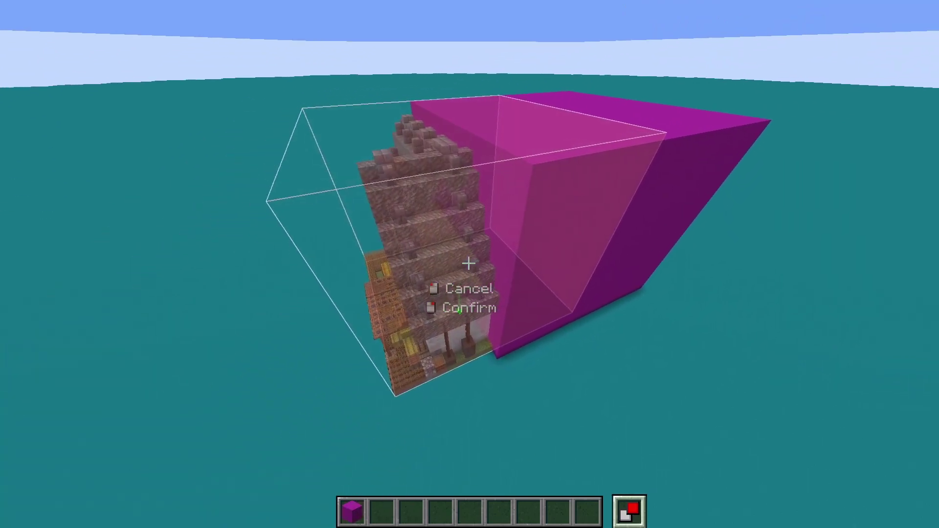
Clone the house again and place the final copy.
left_click(468, 264)
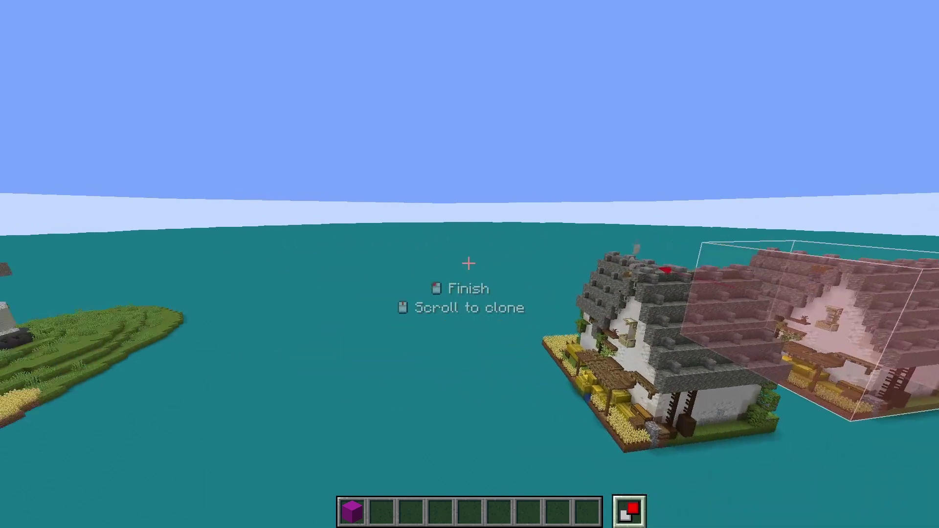
left_click(469, 263)
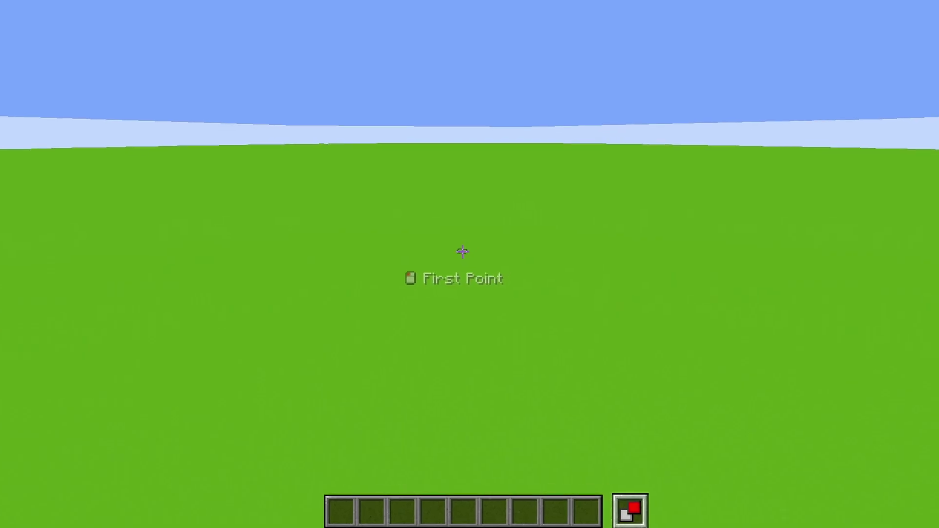
key("alt")
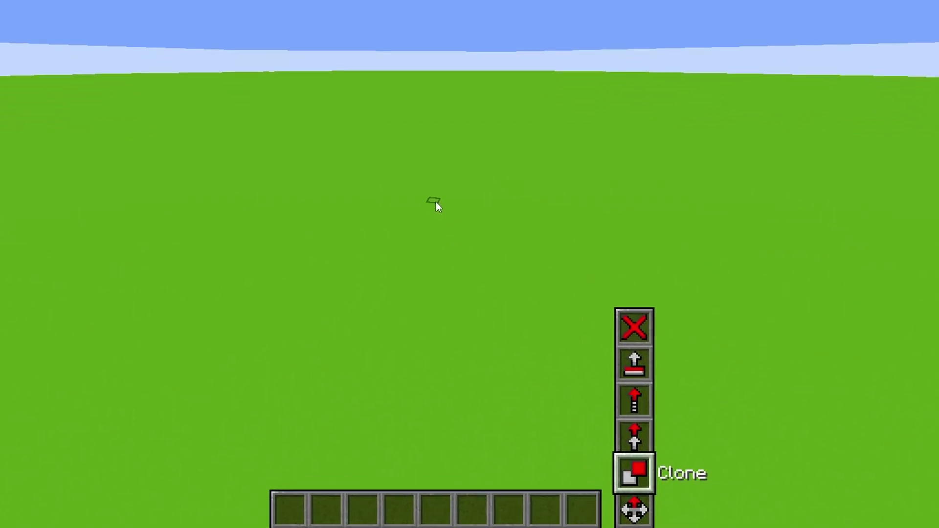
Use the Stack tool to repeat the tower and arch into rows of copies.
scroll(422, 176, "up", 1)
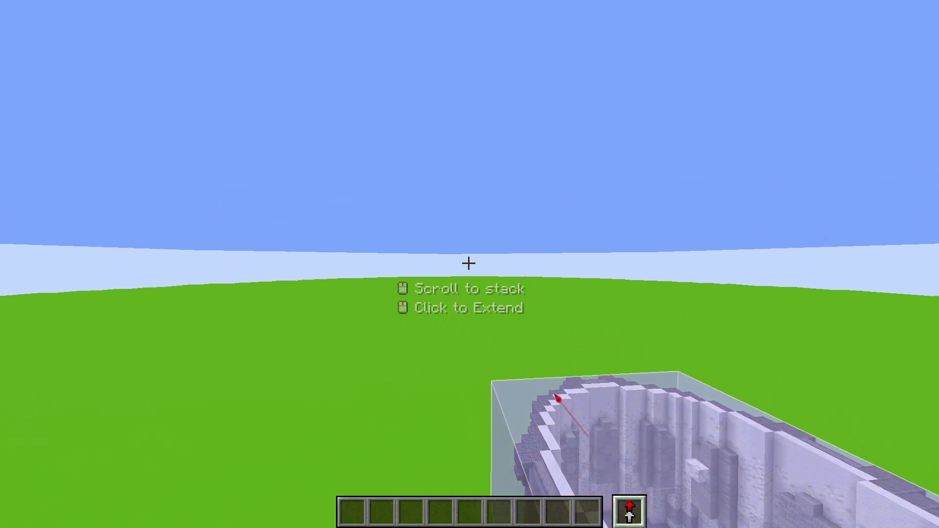
scroll(468, 264, "up", 1)
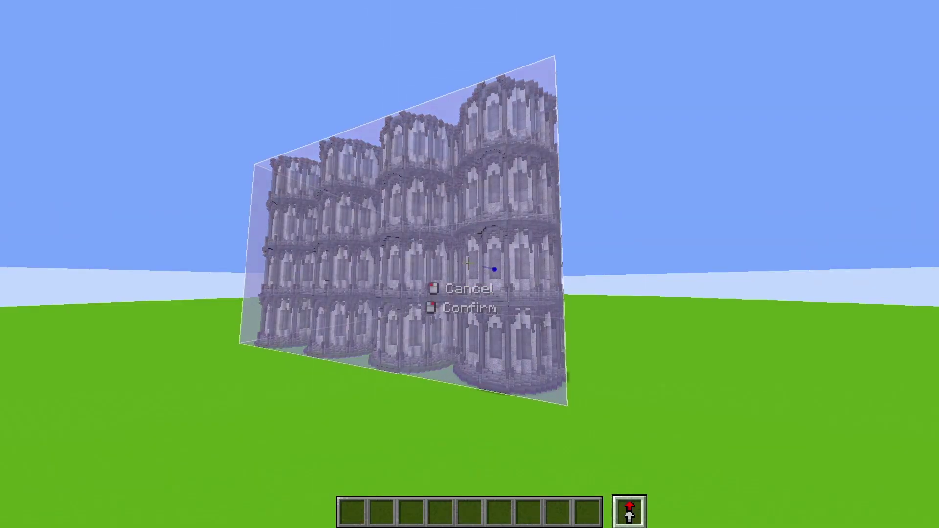
left_click(469, 264)
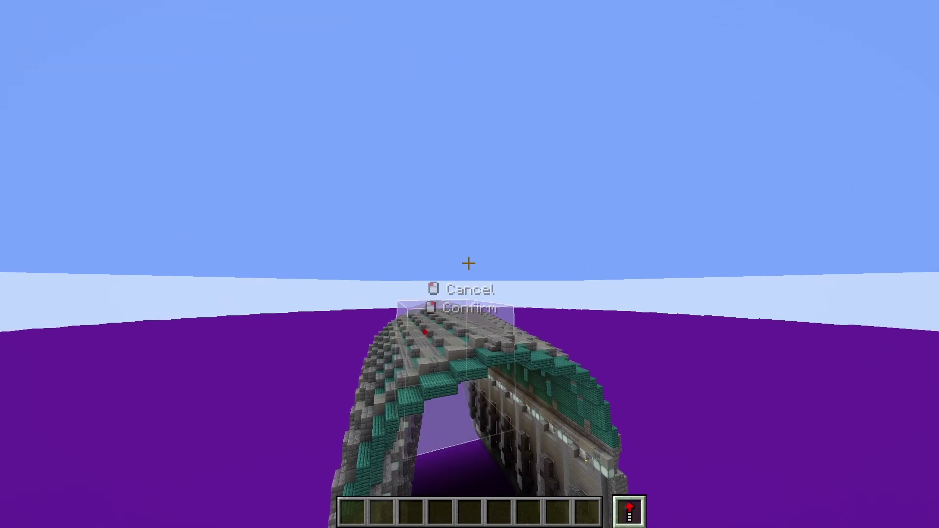
scroll(468, 264, "down", 10)
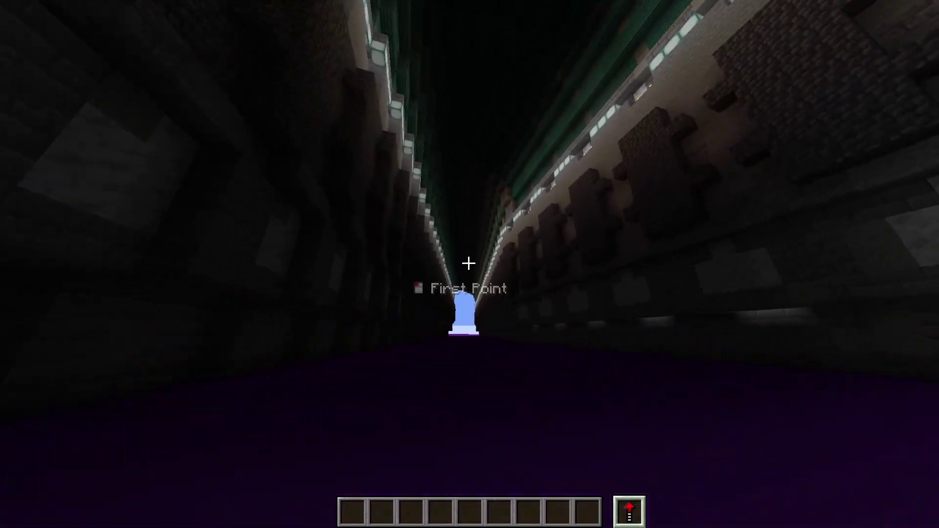
scroll(470, 264, "down", 2)
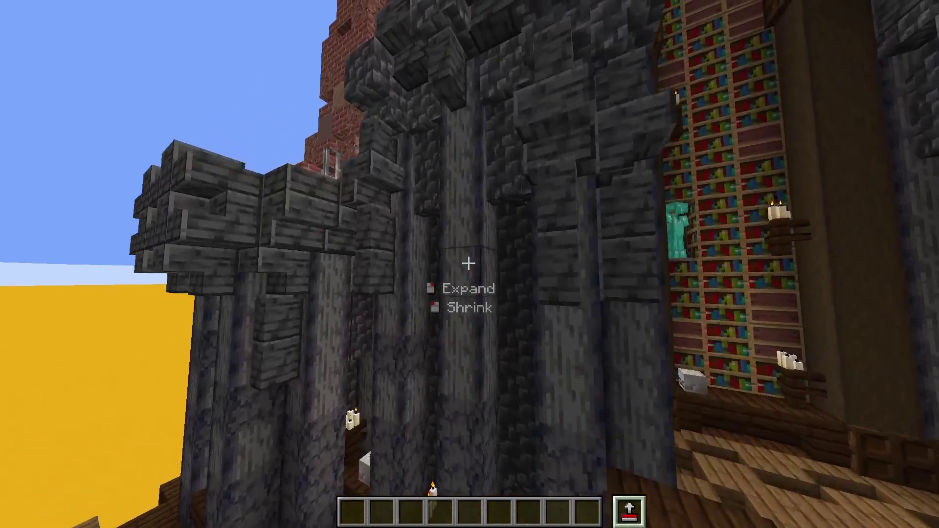
Build the cyan concrete L shape into a long bar and break the column's top block.
right_click(468, 264)
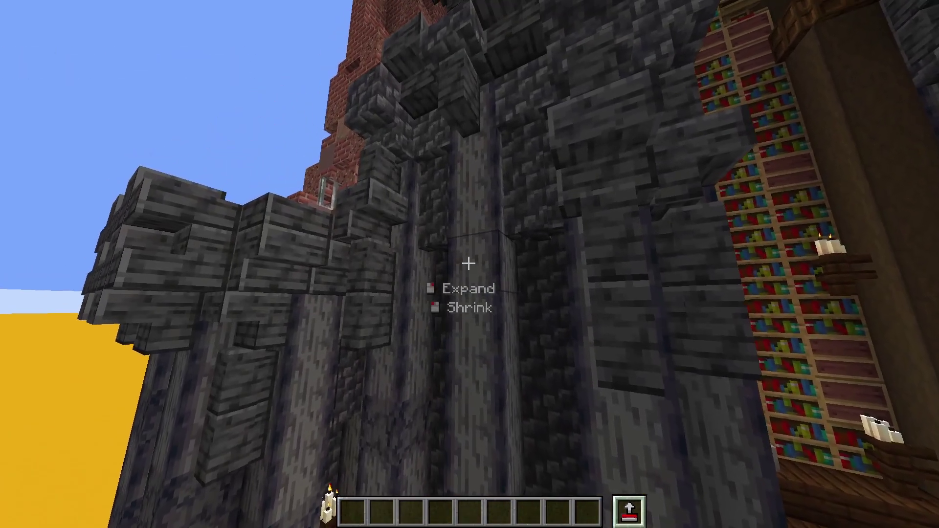
key("s")
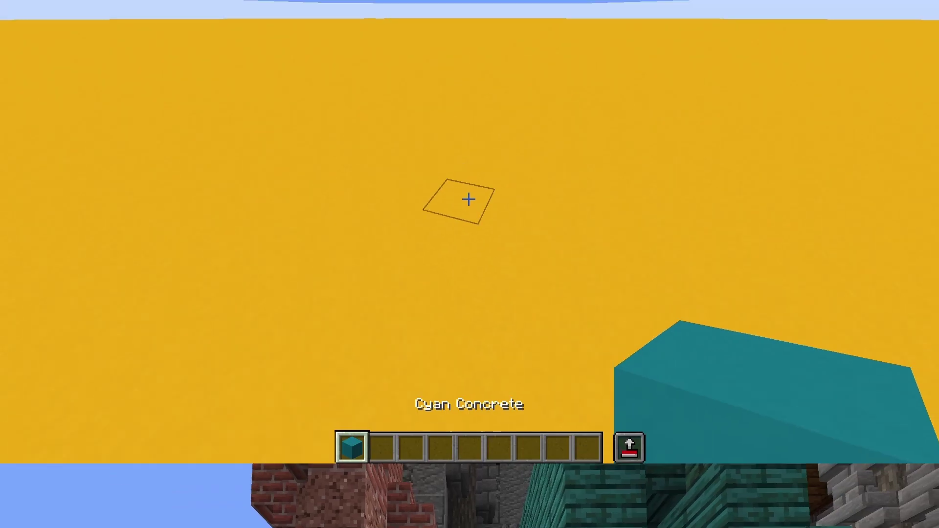
right_click(469, 264)
right_click(469, 264)
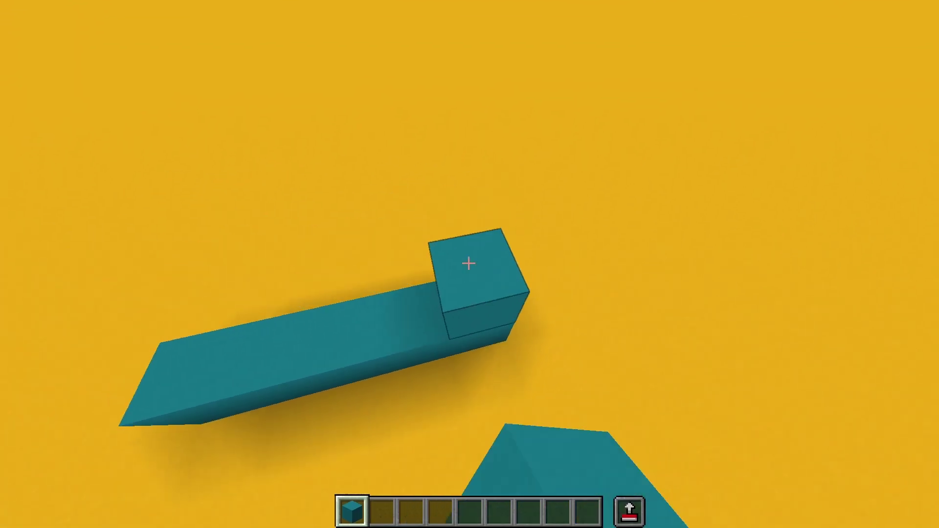
right_click(468, 264)
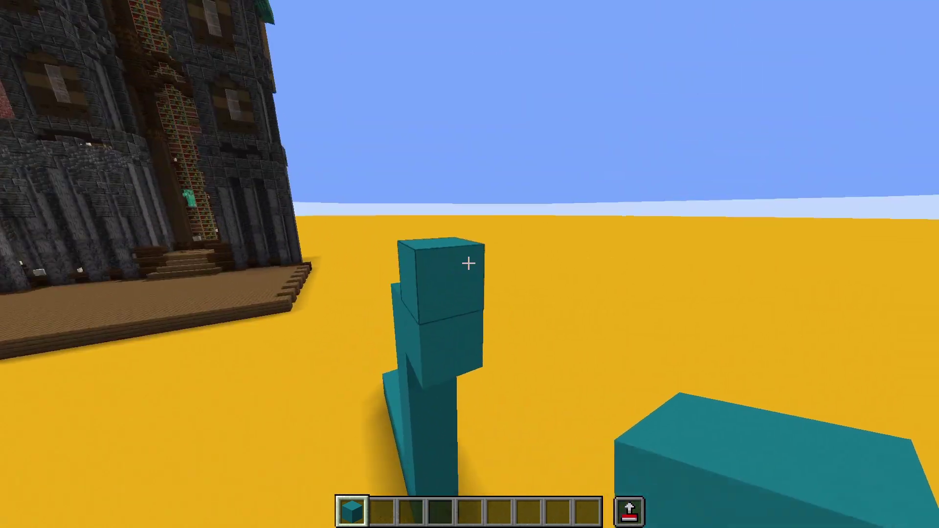
left_click(468, 264)
Box the cyan L shape and stack copies into a wide cyan bench.
scroll(469, 264, "up", 1)
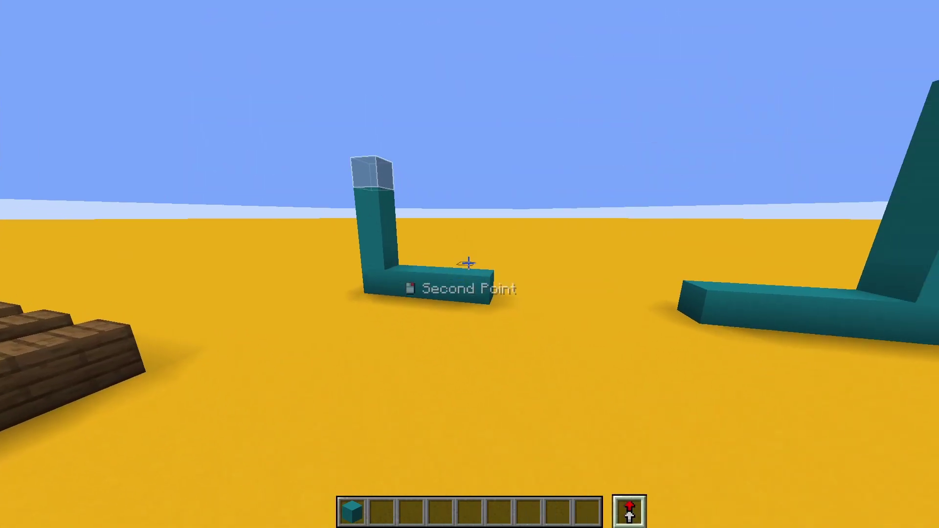
right_click(468, 264)
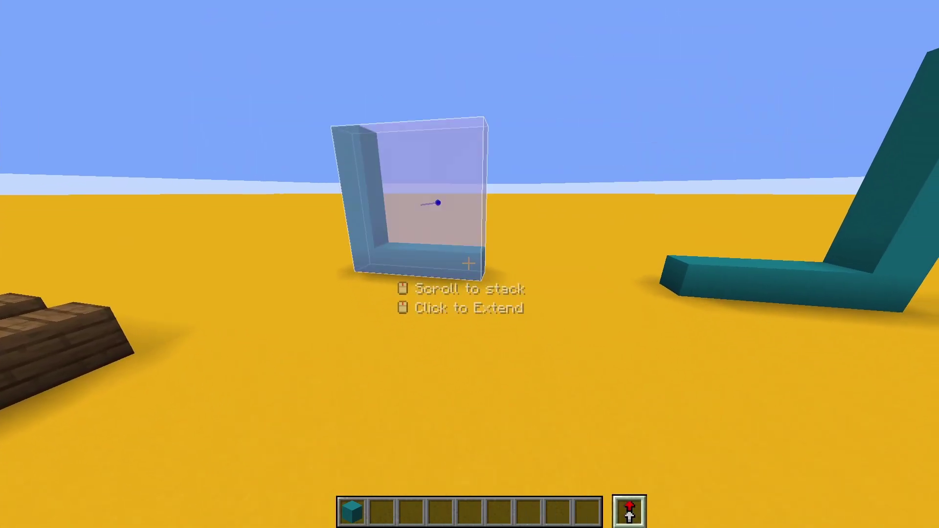
scroll(468, 264, "up", 1)
right_click(469, 264)
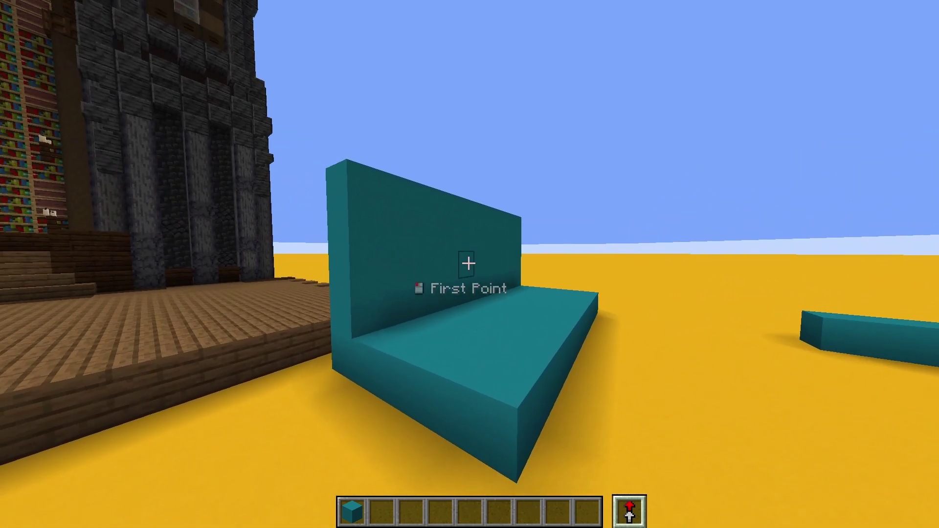
Extrude the cyan arch into a thicker shape.
scroll(470, 264, "up", 1)
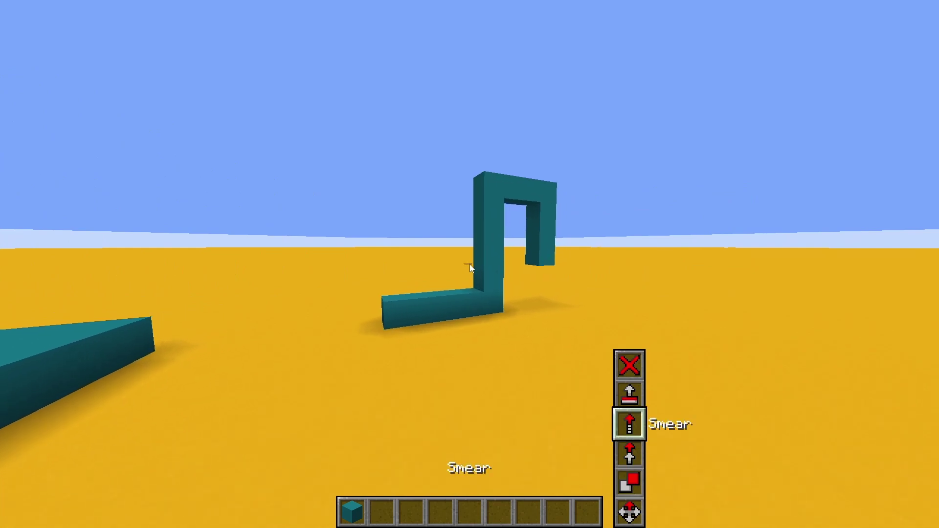
scroll(470, 266, "up", 1)
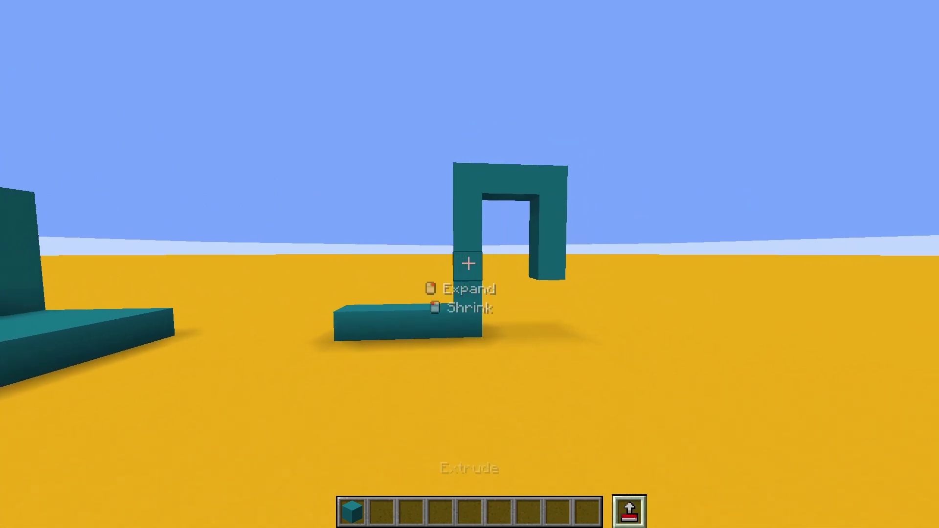
key("w")
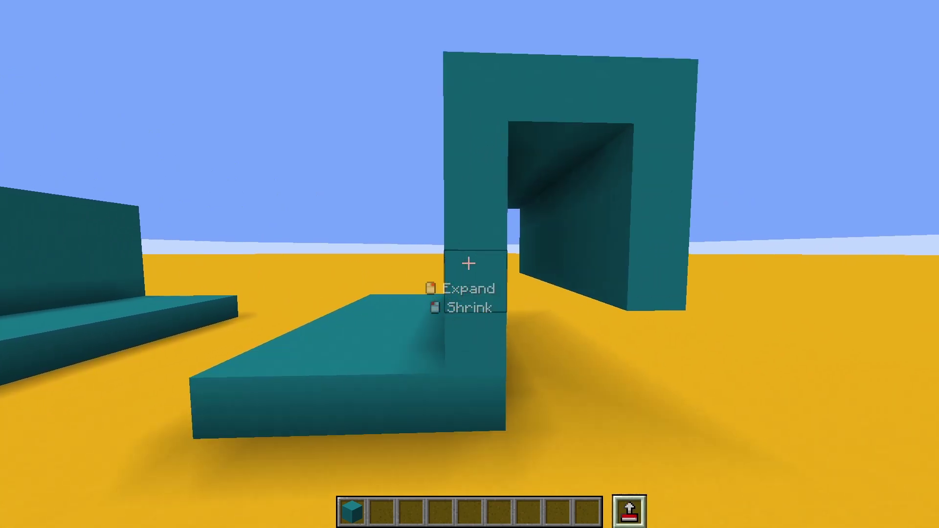
key("s")
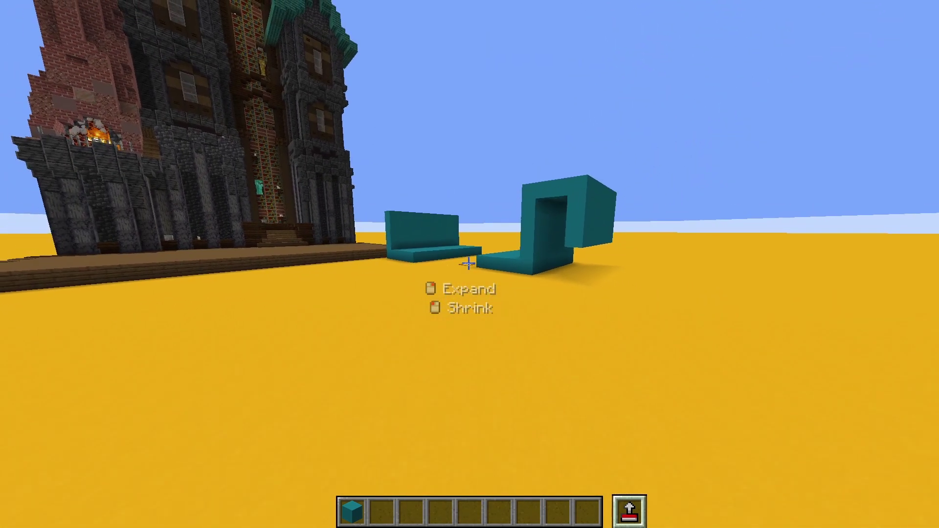
key("w")
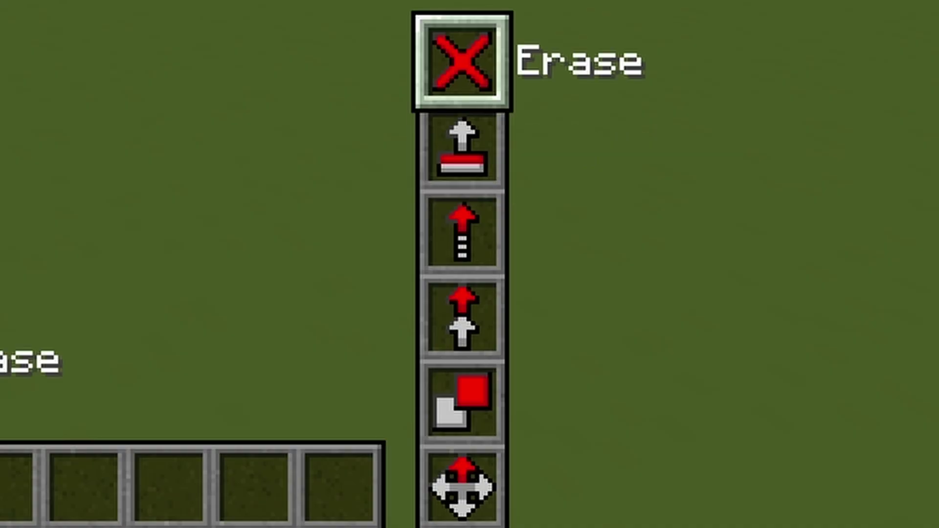
Set two Erase Box corners around the teal-roofed house and delete it.
key("s")
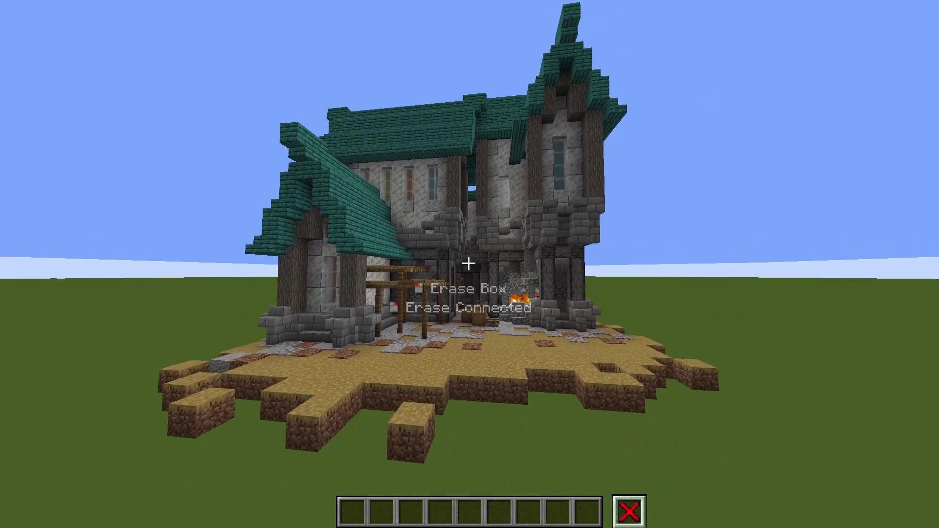
key("w")
left_click(469, 264)
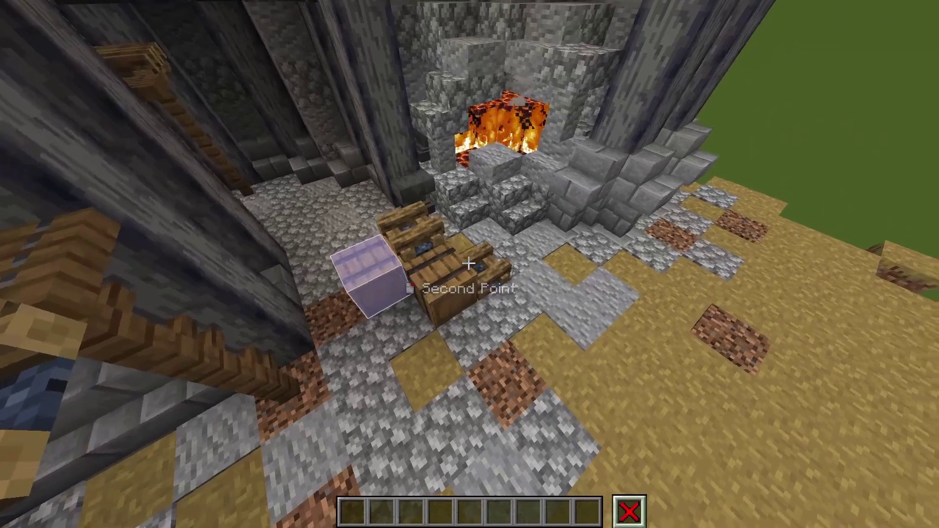
left_click(469, 265)
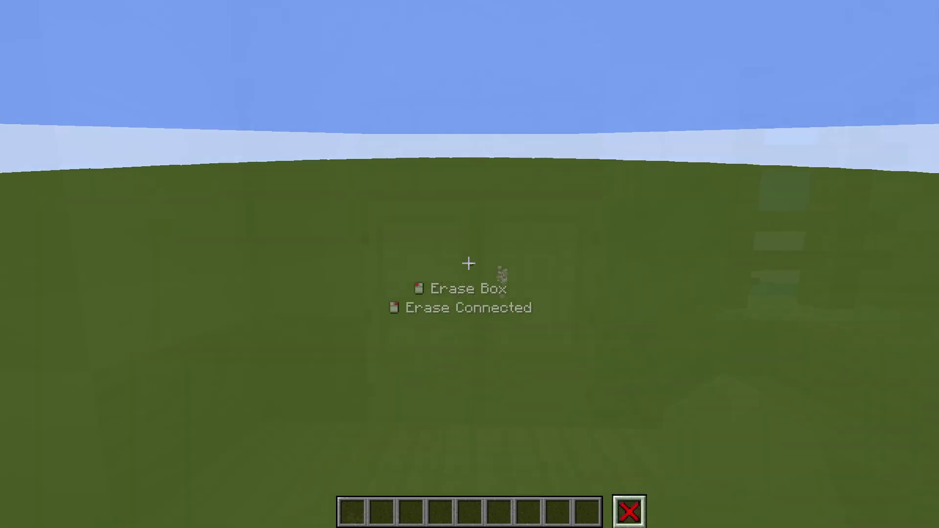
In third-person view, drop the hotbar's 64-item stack onto the inventory's trash slot.
key("w")
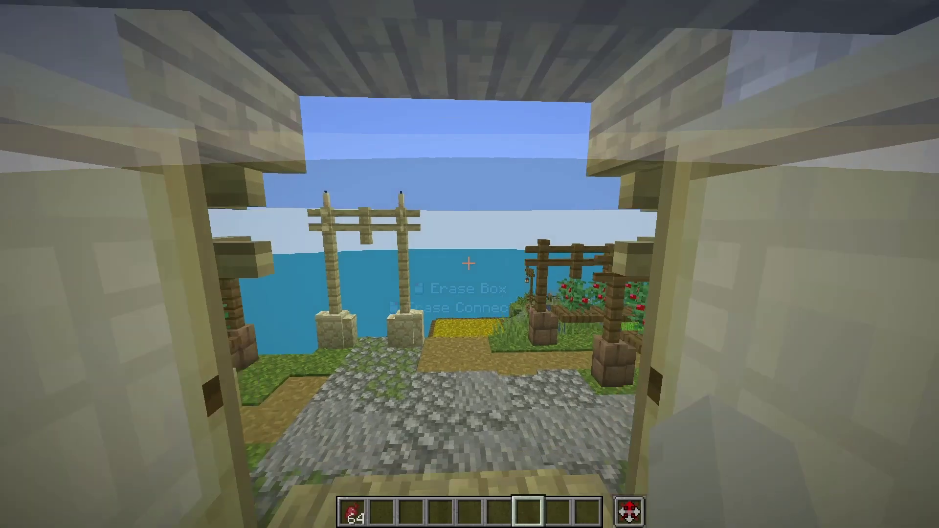
key("F5")
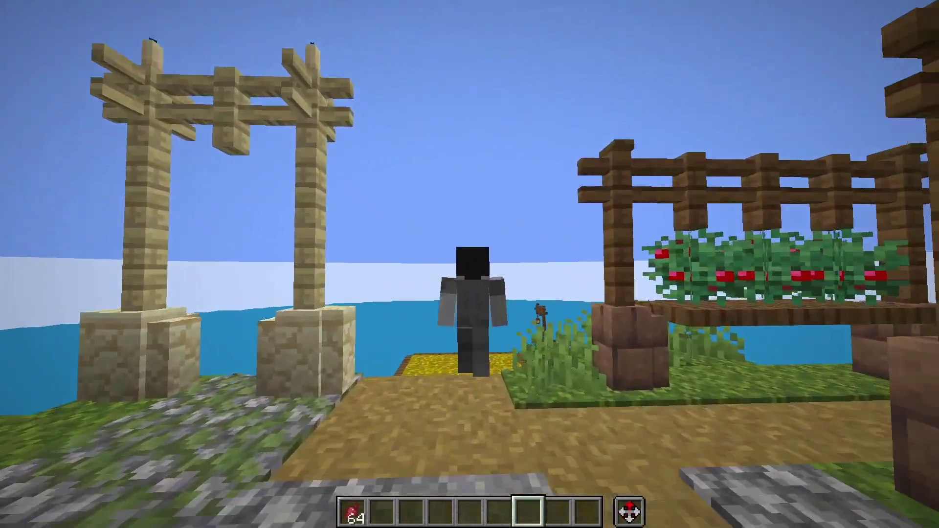
key("F5")
key("w")
key("e")
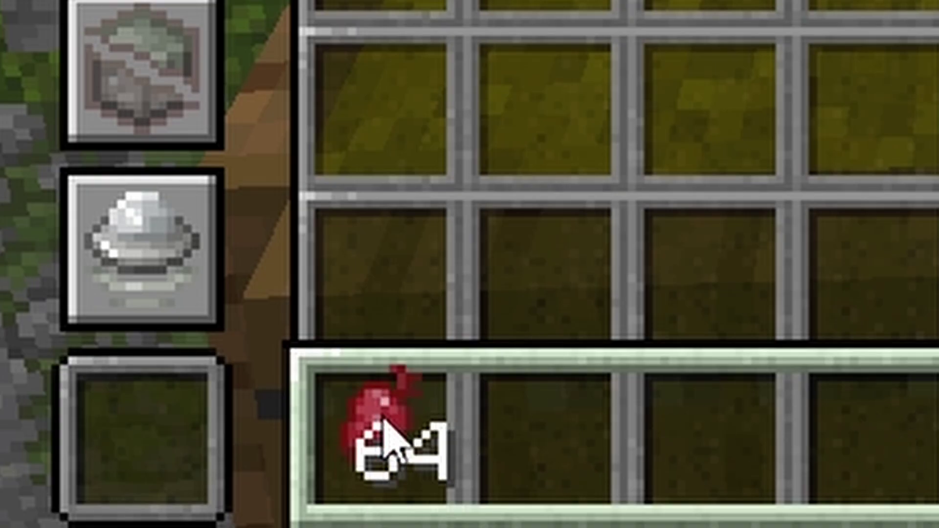
left_click(386, 430)
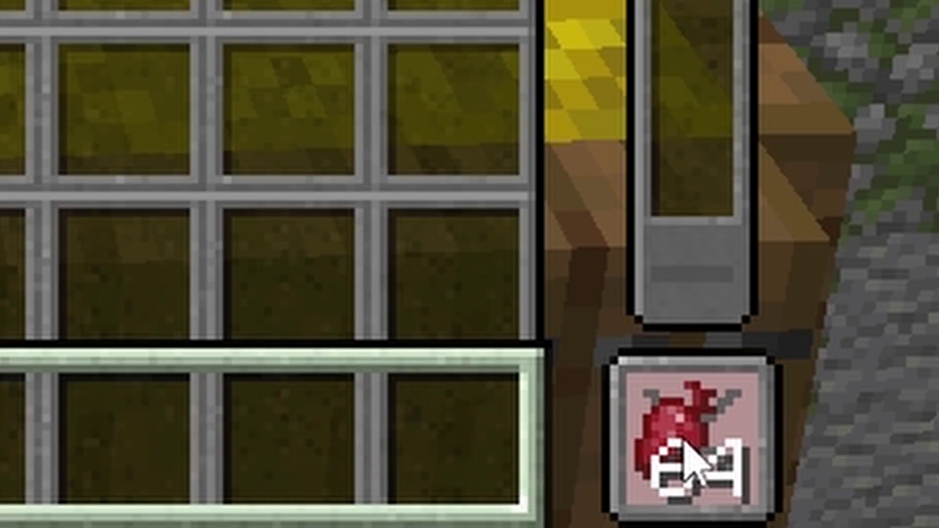
left_click(696, 443)
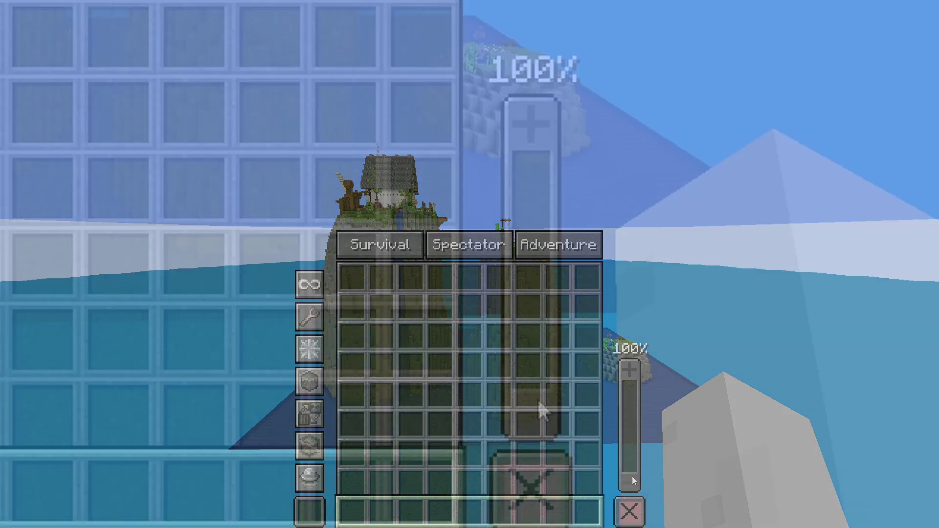
Raise the inventory's flight-speed slider from 110% to 904% and fly backward.
left_click(628, 462)
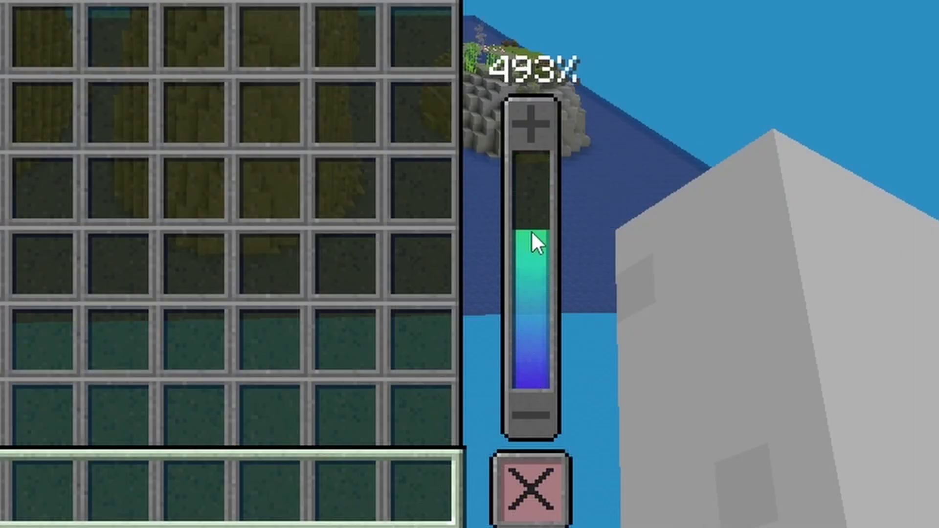
left_click_drag(531, 231, 527, 103)
key("e")
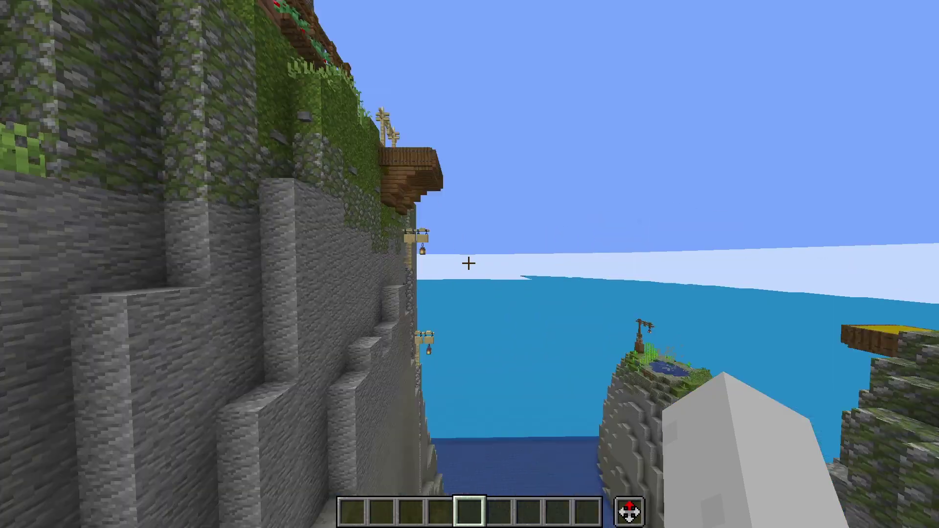
key("s")
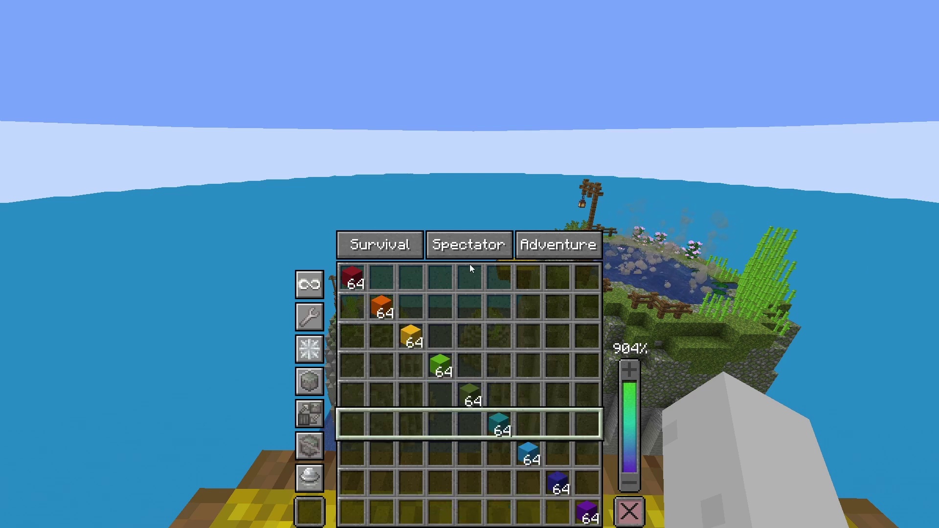
Switch the game mode to Adventure from the inventory.
scroll(469, 268, "up", 4)
key("Escape")
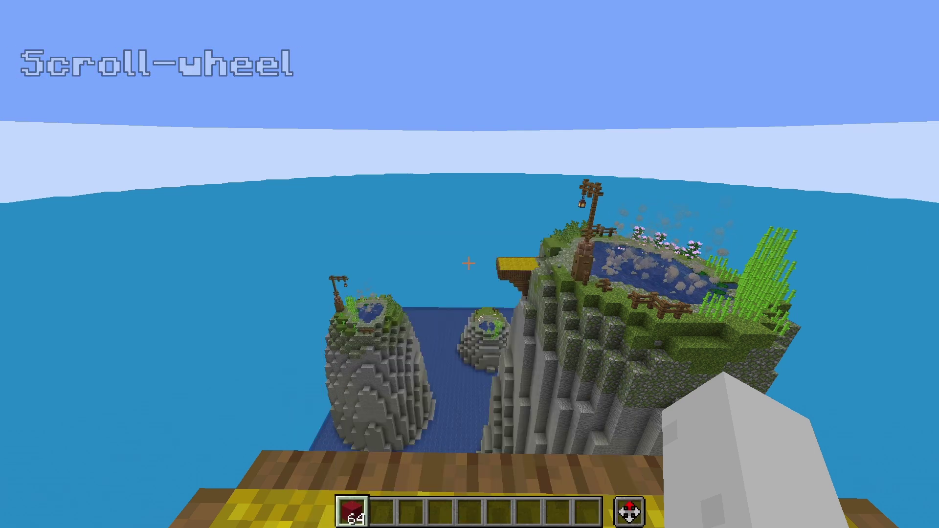
scroll(469, 265, "down", 1)
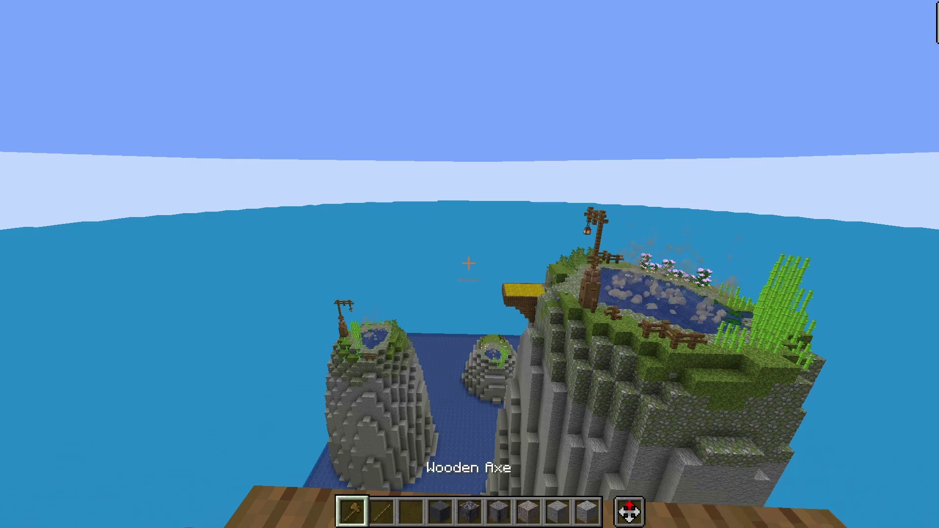
key("e")
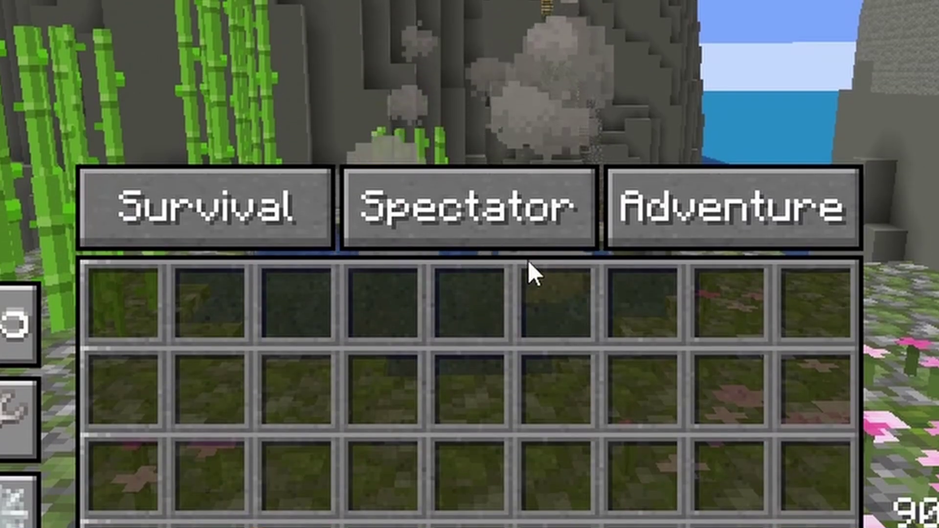
left_click(669, 222)
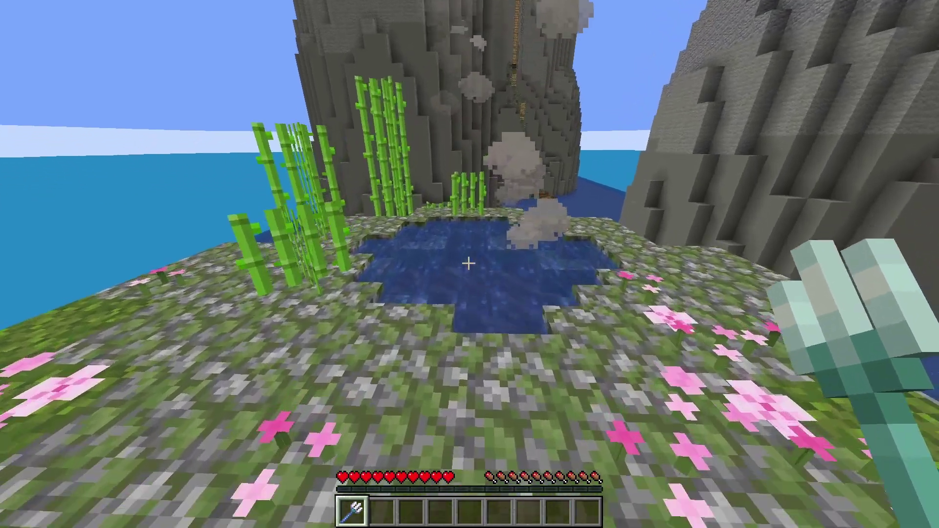
Walk into the pond and riptide-launch high above the island with the trident, several times.
key("w")
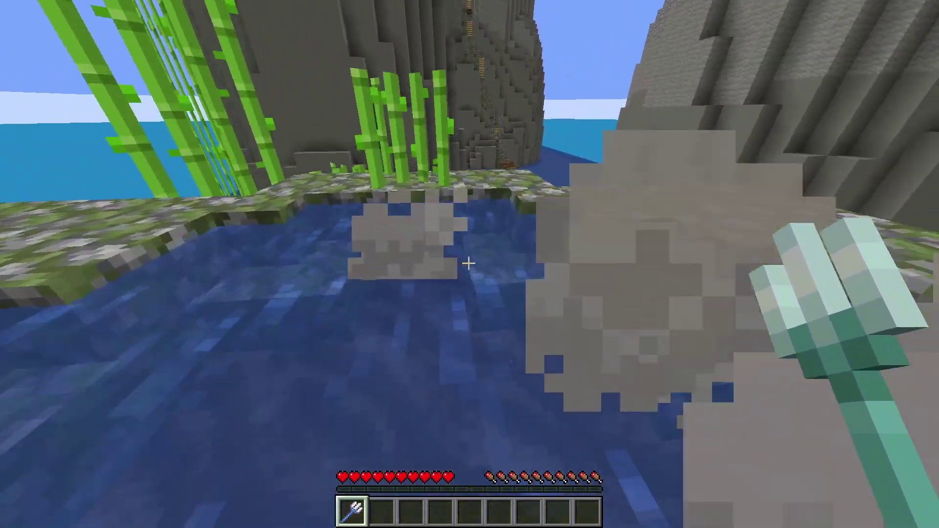
right_click(468, 264)
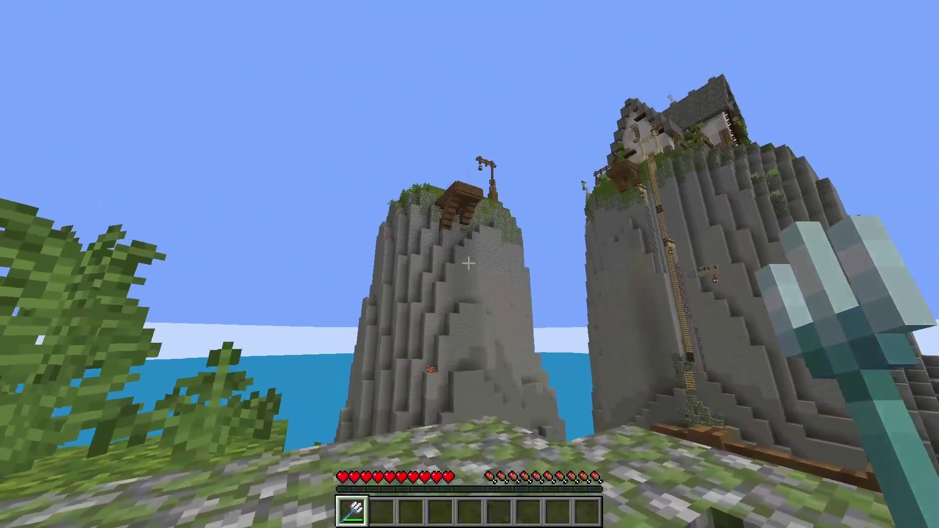
right_click(468, 264)
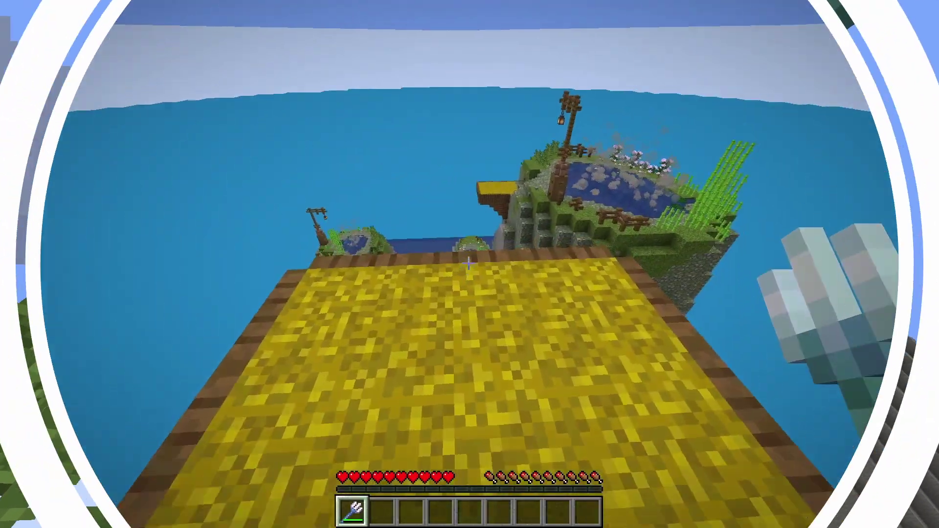
key("e")
key("Escape")
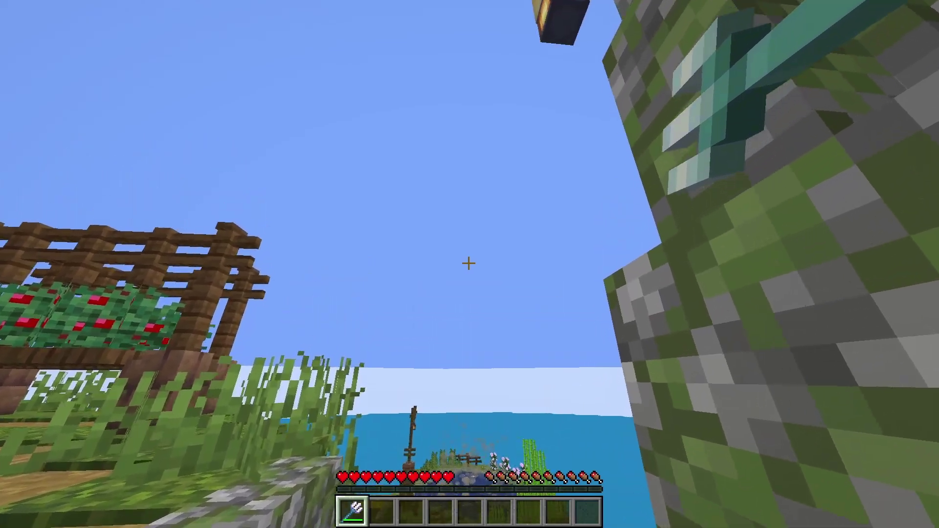
right_click(468, 263)
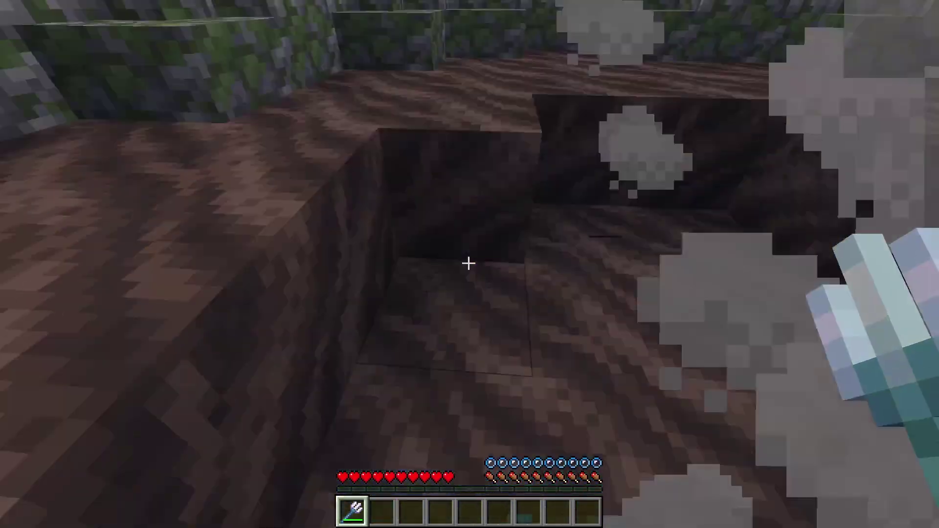
right_click(469, 264)
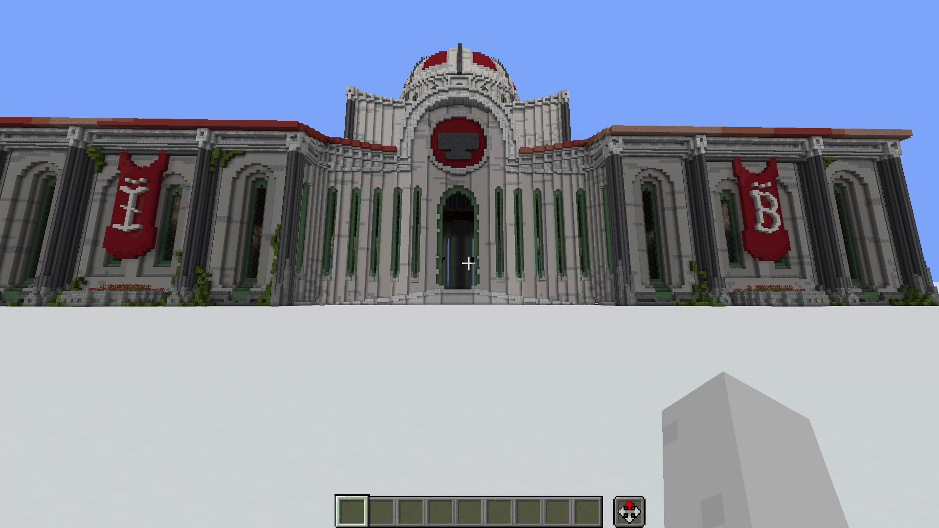
Fly back from the cathedral doorway to view the whole facade, then strike the sheep to remove it.
key("w")
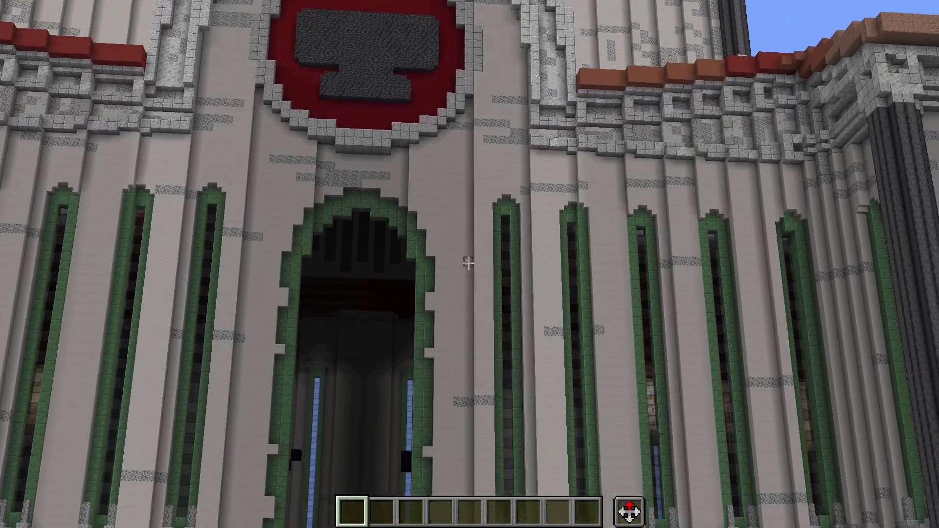
key("s")
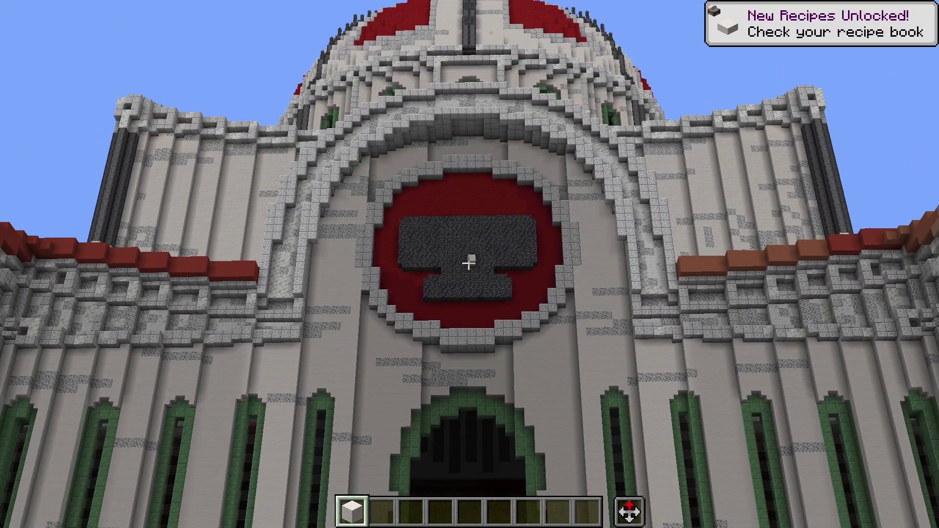
key("s")
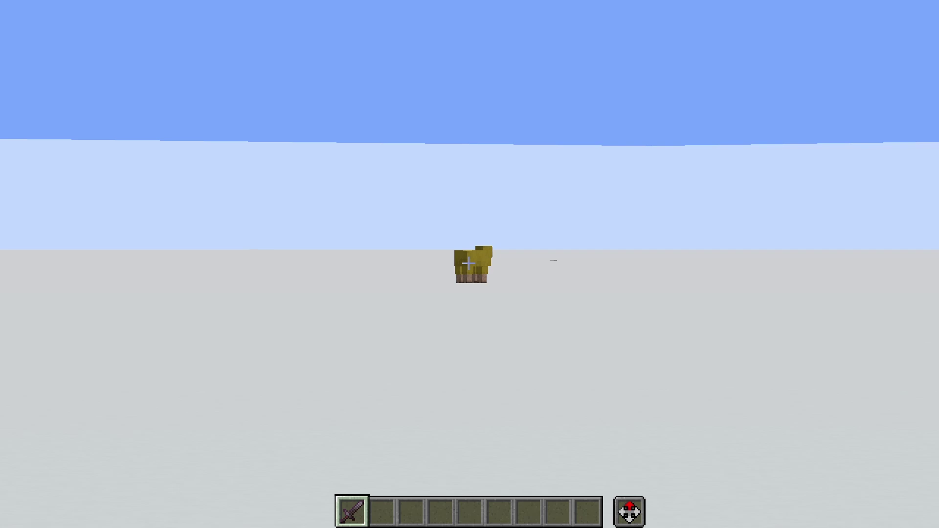
left_click(469, 263)
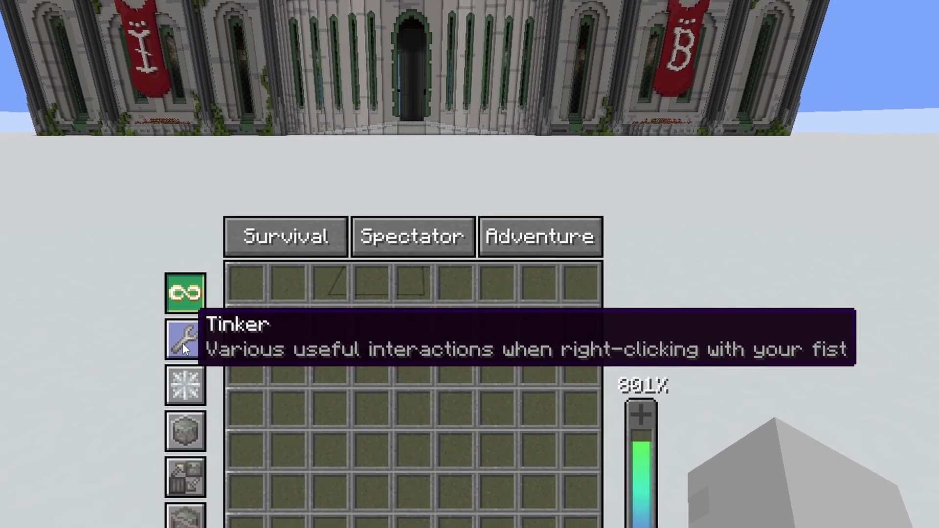
Turn on Tinker, trim the stone stack and birch log, and open the trapdoor bare-handed.
left_click(170, 345)
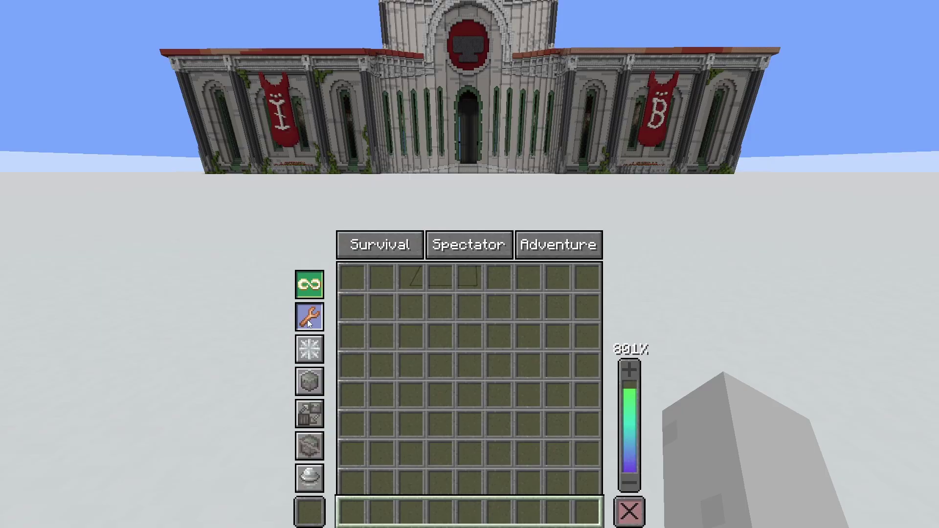
key("e")
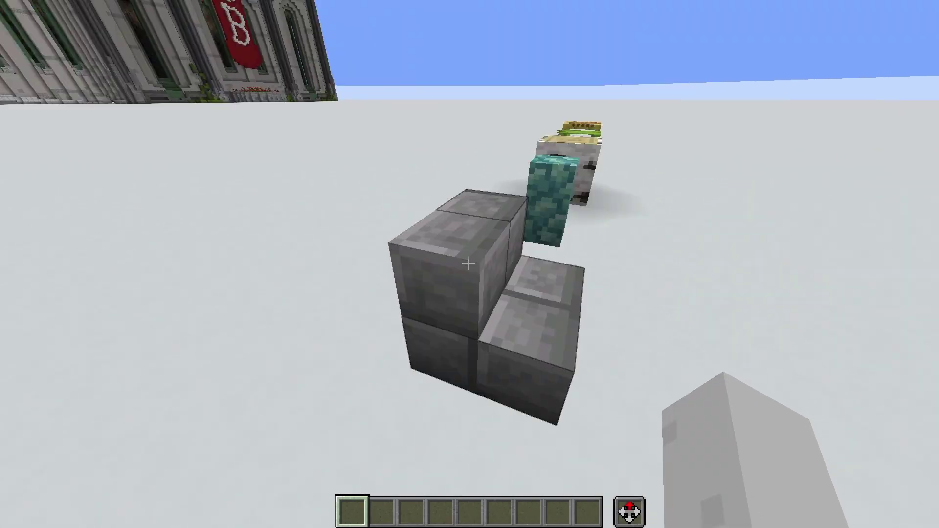
left_click(468, 264)
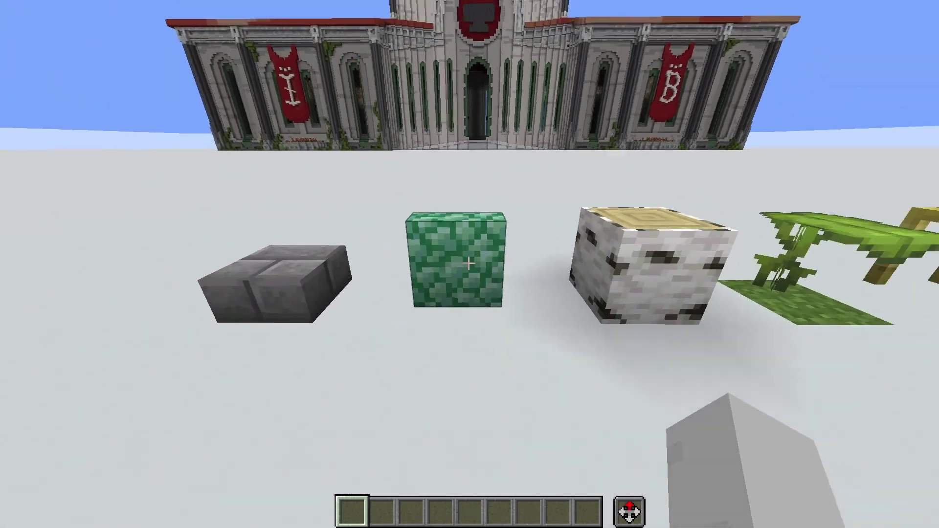
left_click(468, 264)
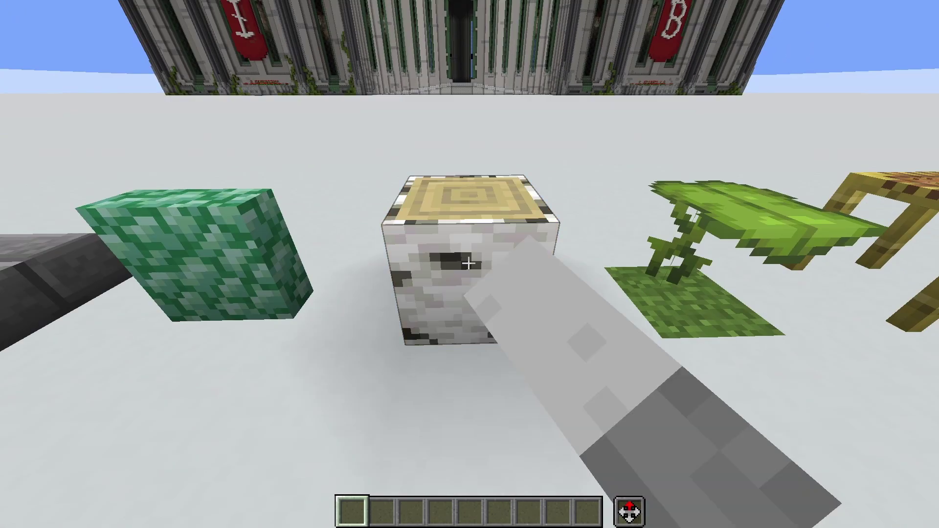
key("d")
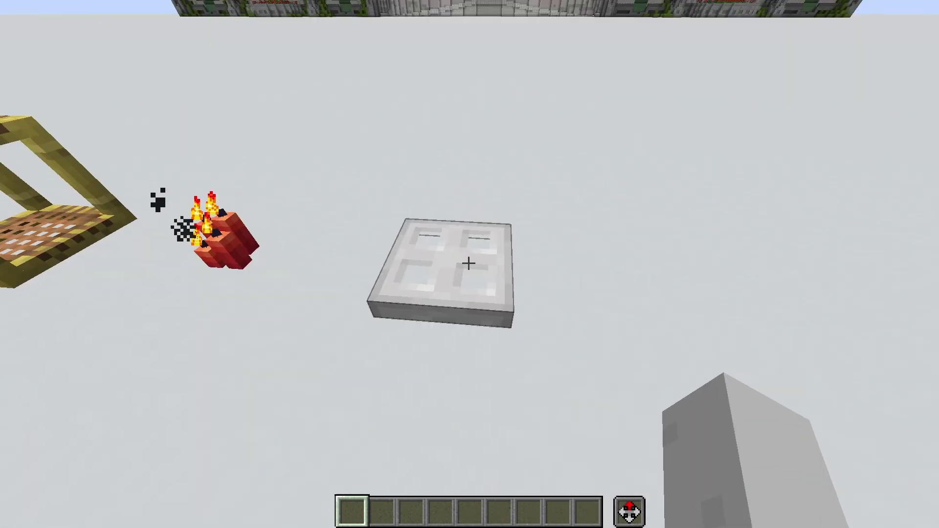
right_click(468, 264)
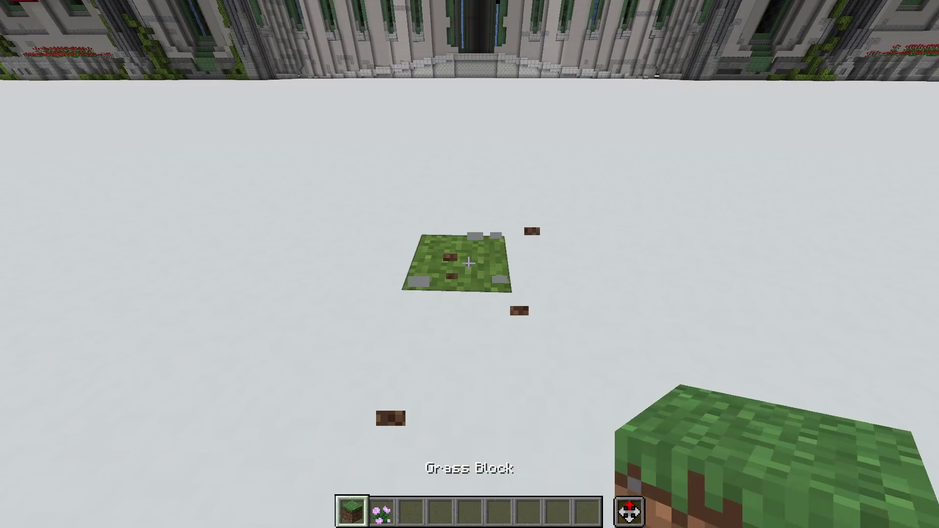
Stack peonies on the bush into a towering flowering plant.
key("2")
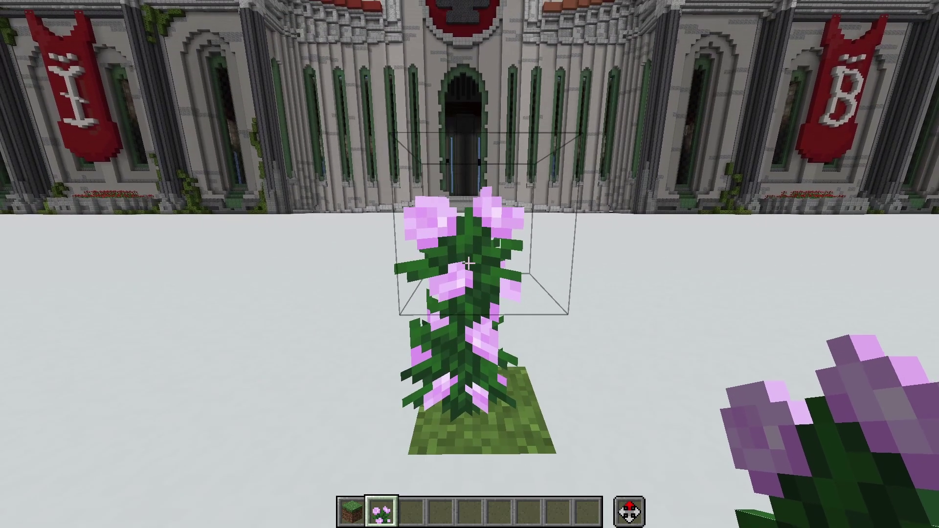
left_click(469, 265)
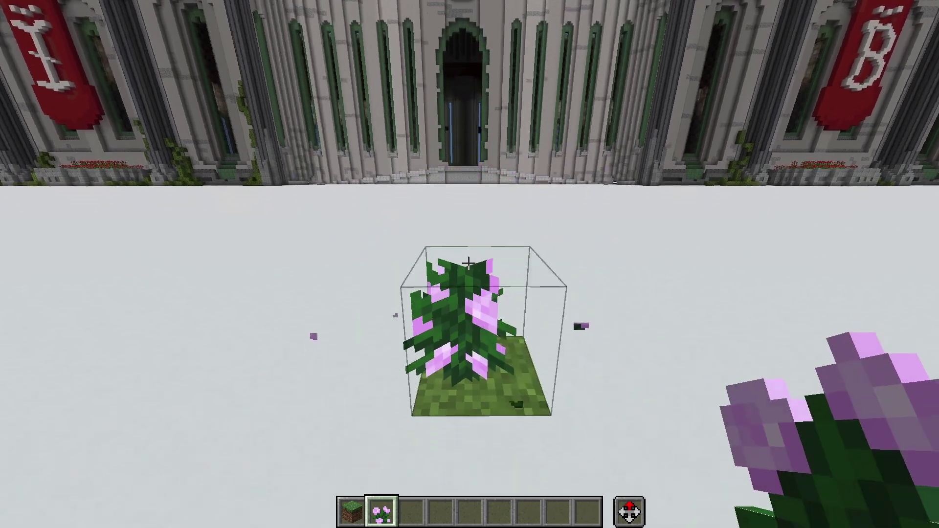
key("w")
key("s")
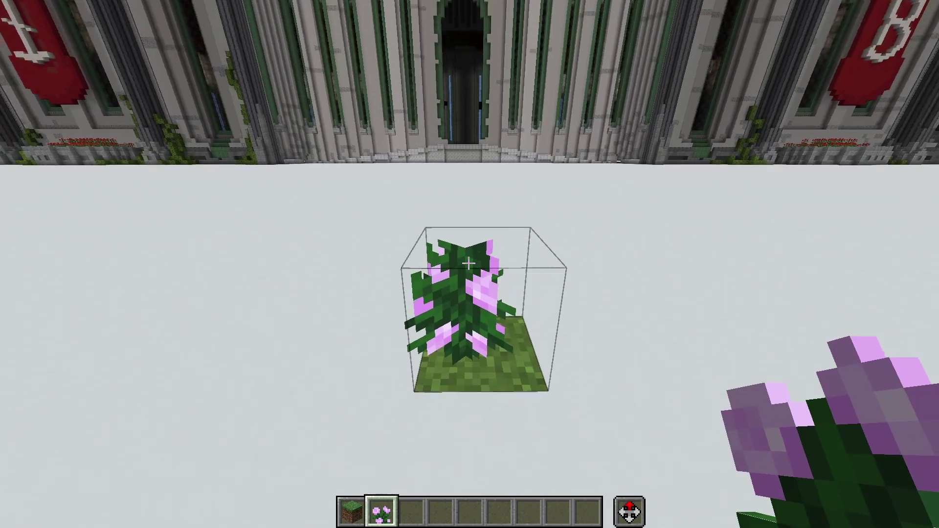
right_click(468, 264)
key("w")
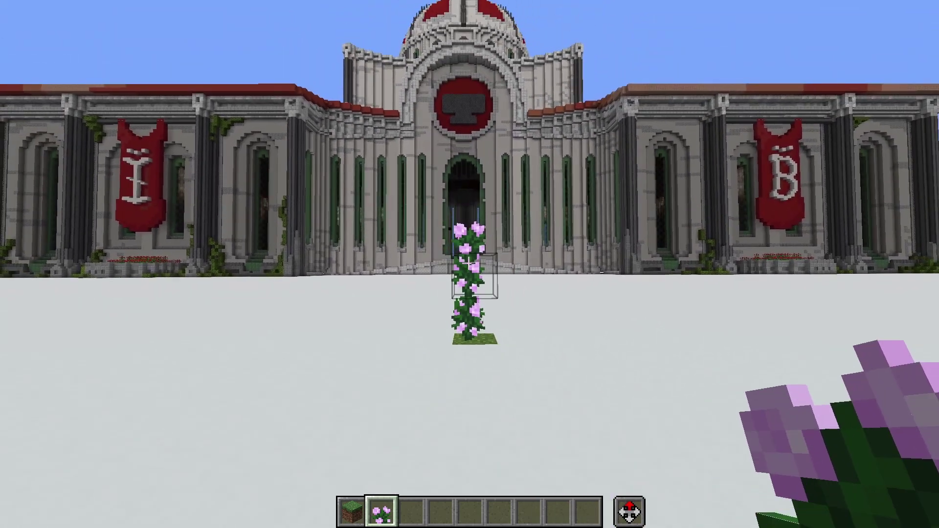
key("e")
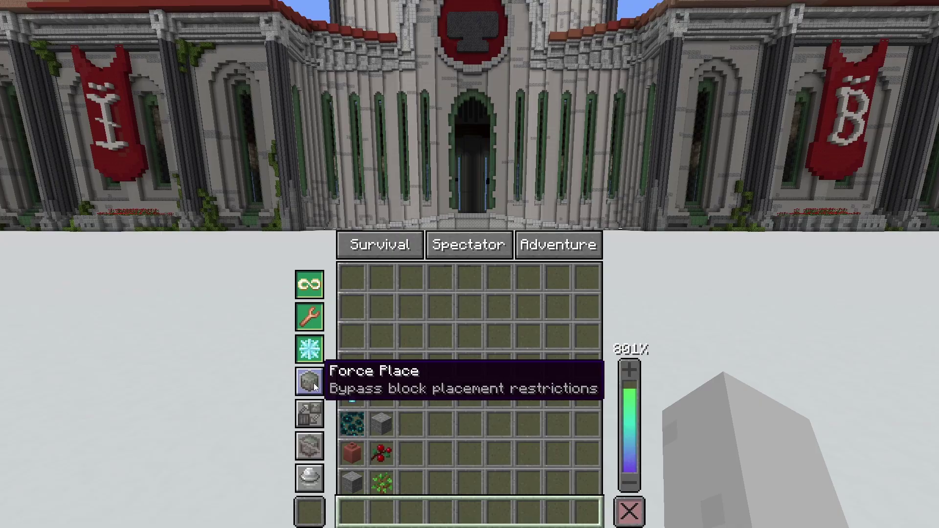
key("e")
right_click(469, 264)
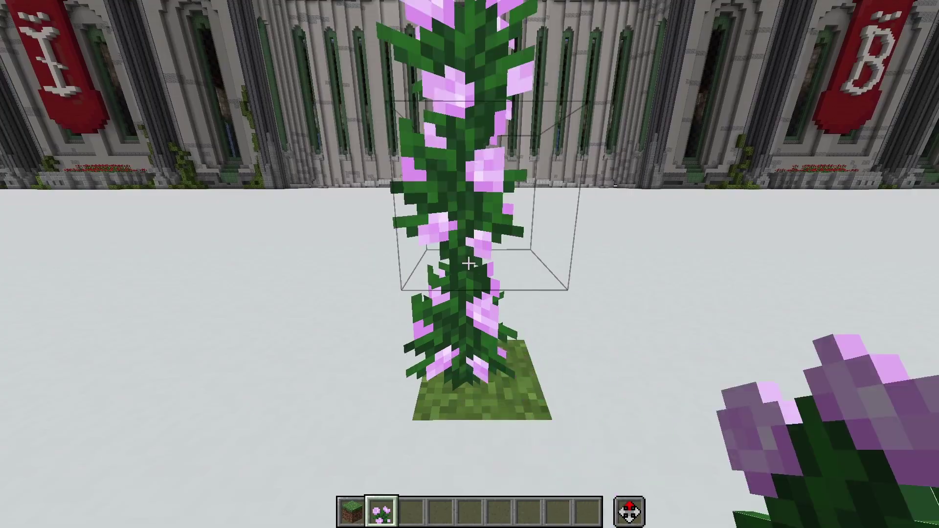
key("s")
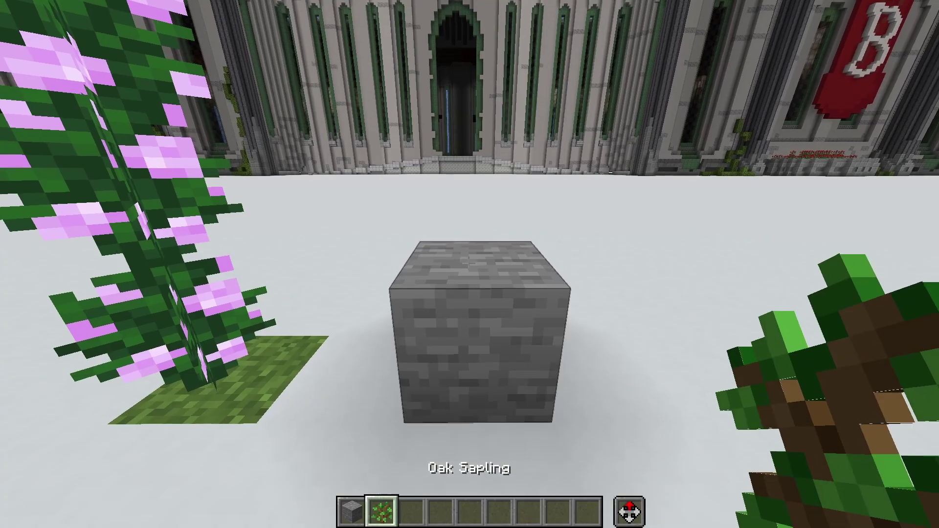
Place an oak sapling on the stone block and a soul lantern on the snow.
right_click(470, 264)
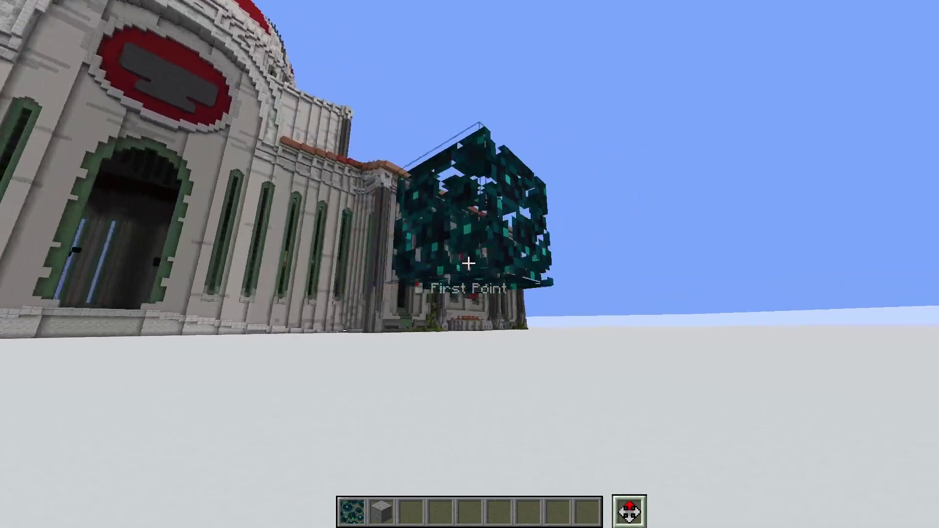
key("3")
right_click(469, 265)
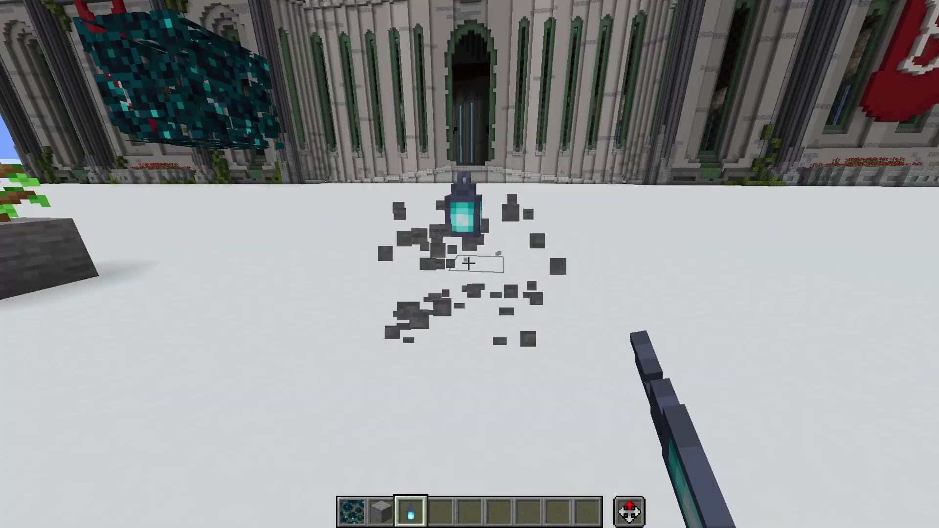
key("w")
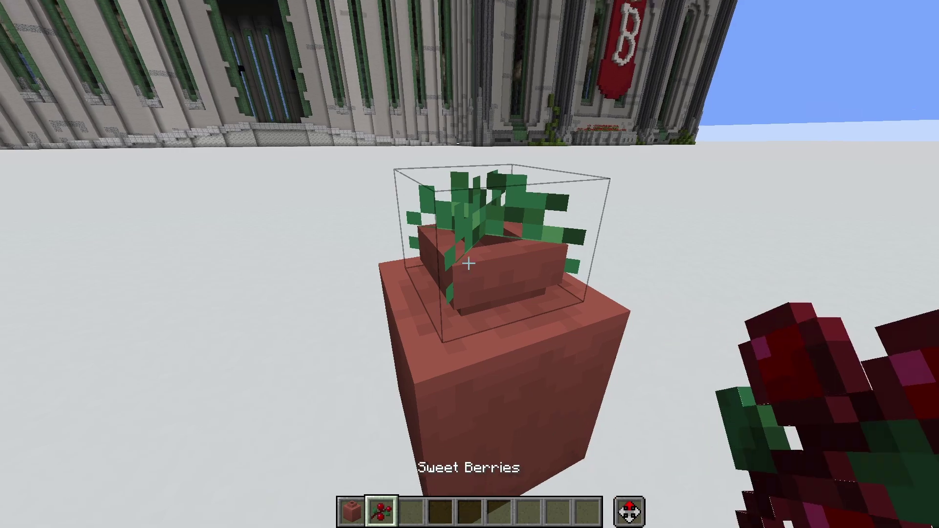
key("3")
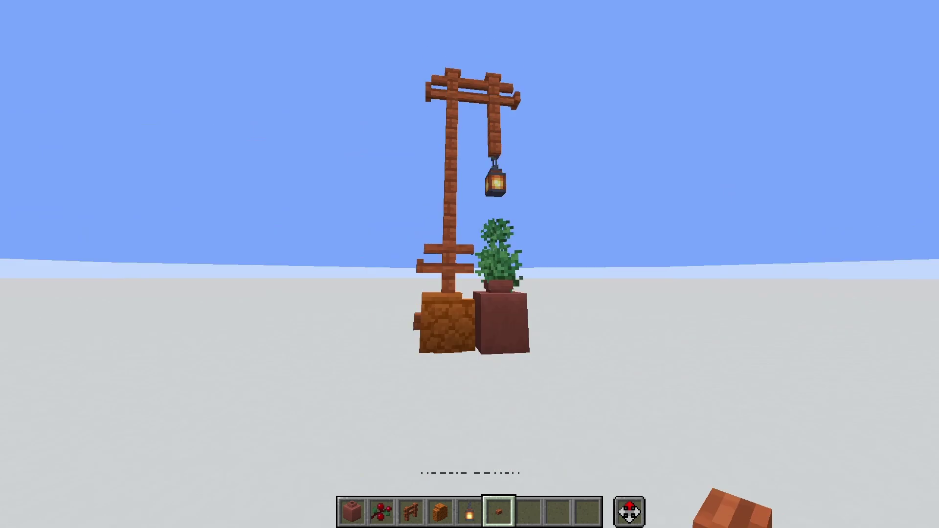
key("F1")
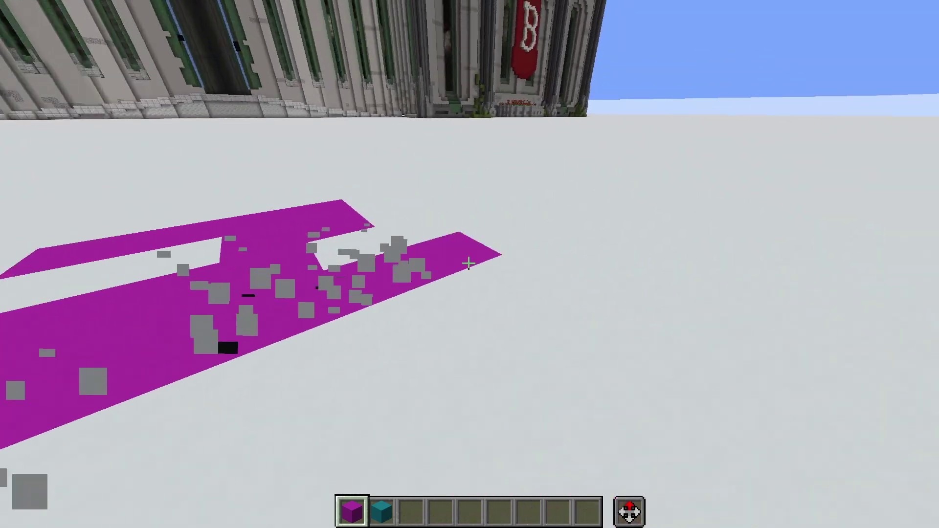
Replace the purple carpet with Cyan Concrete, filling the remaining gap.
key("2")
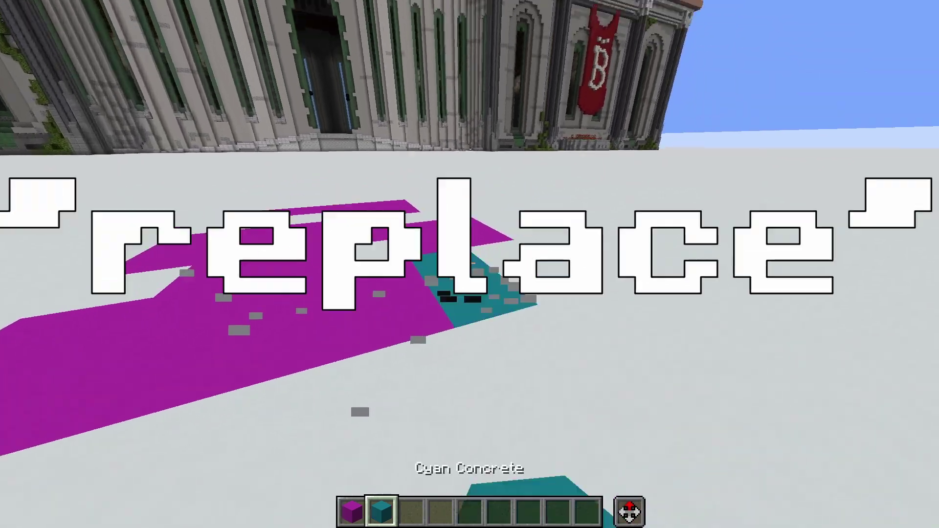
right_click(468, 263)
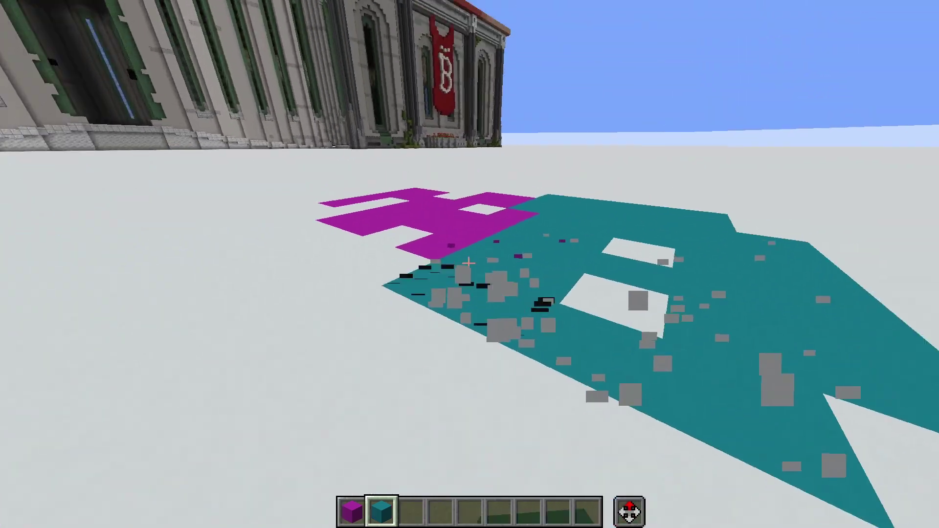
right_click(469, 263)
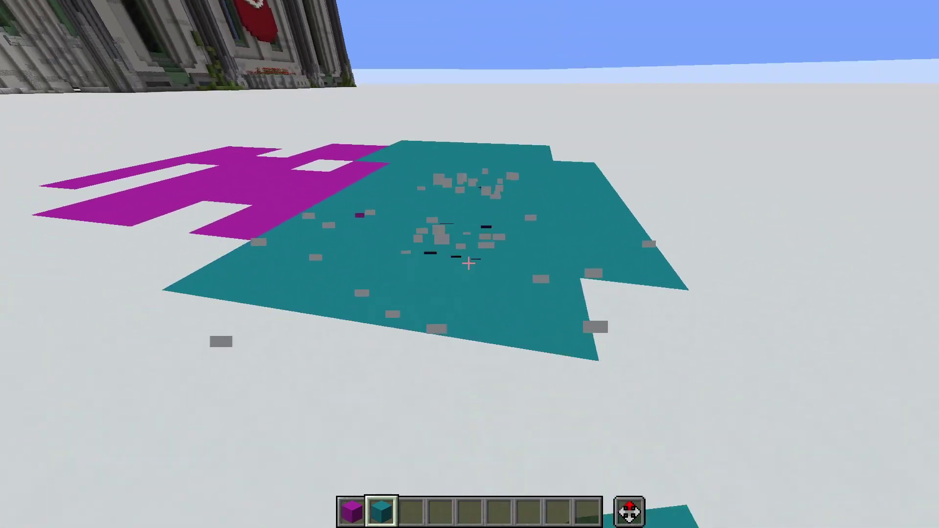
Enable Bulldozer and rapidly break blocks from the floor along the wall.
key("e")
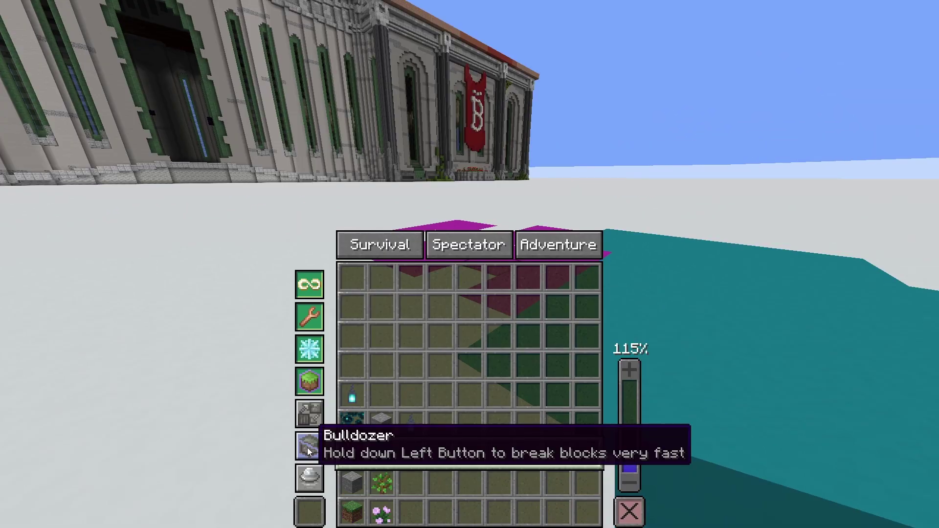
left_click(307, 447)
left_click(468, 263)
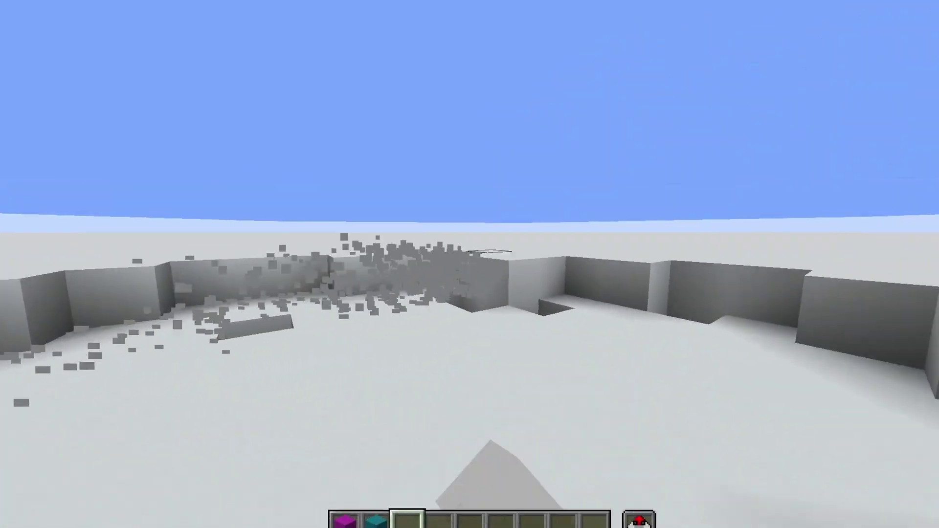
left_click(469, 264)
left_click(469, 263)
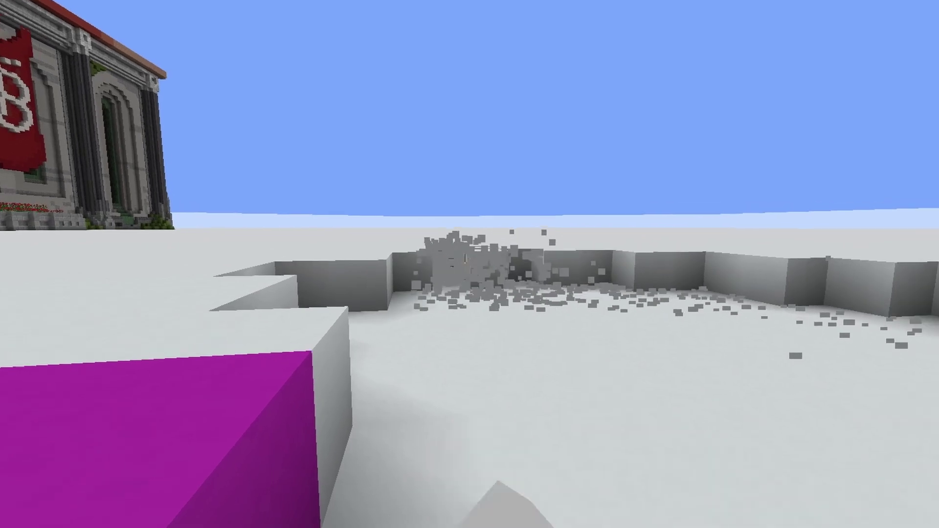
left_click(469, 263)
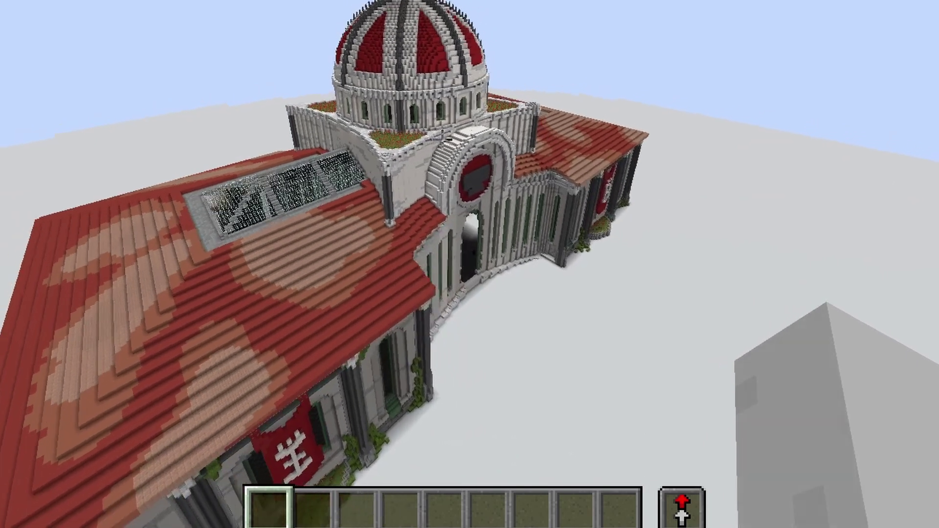
key("shift")
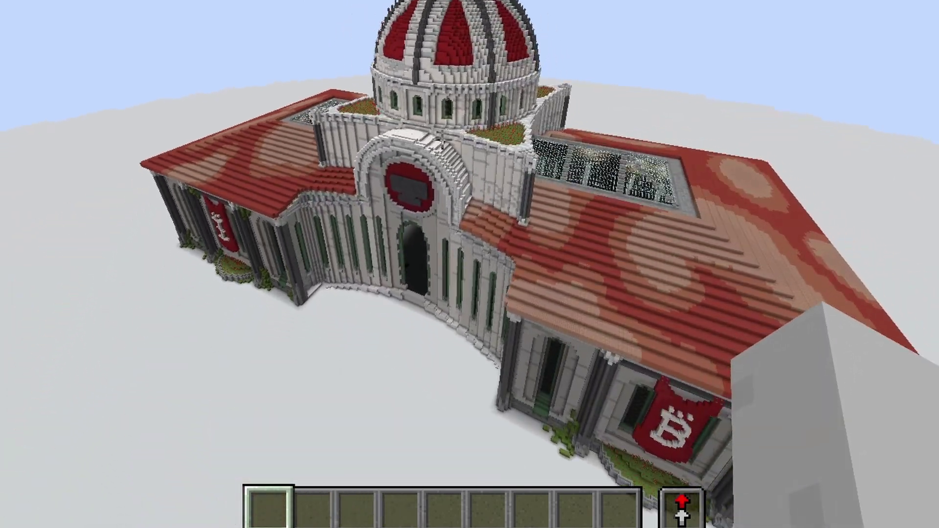
key("space")
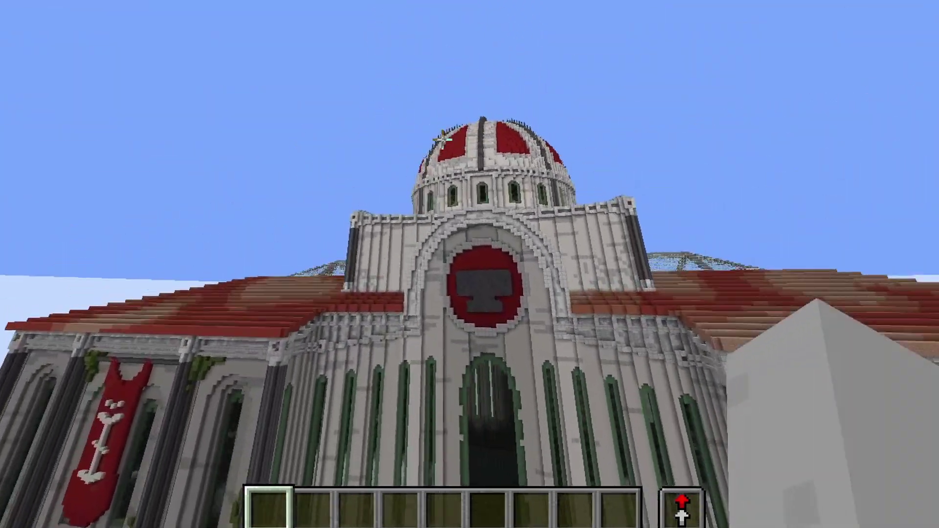
key("w")
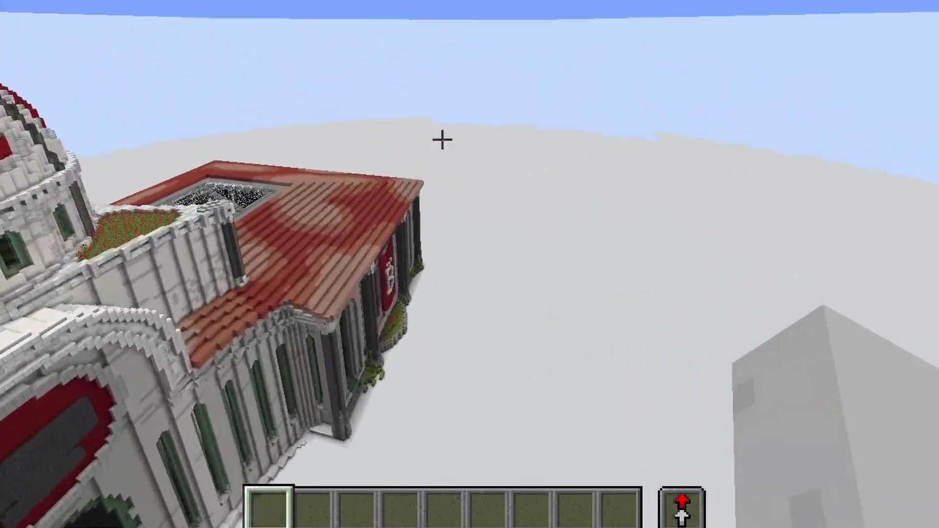
key("shift")
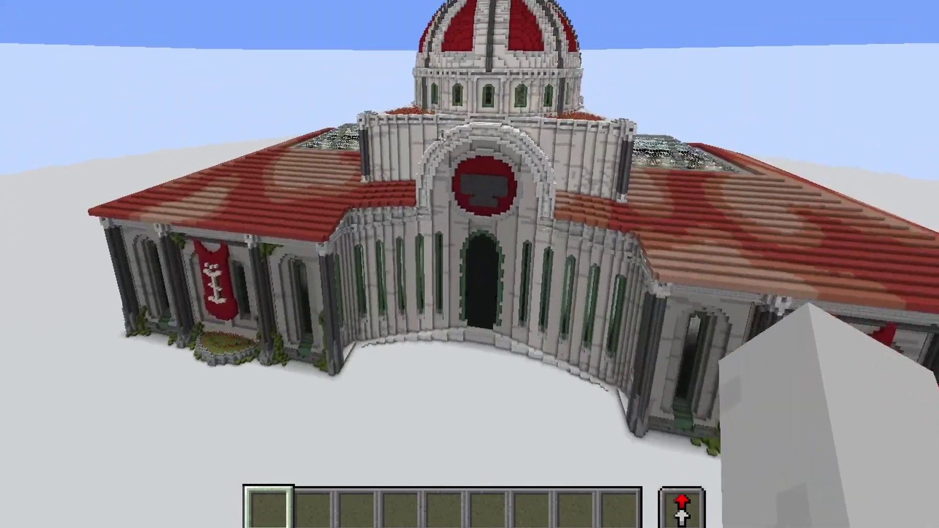
key("s")
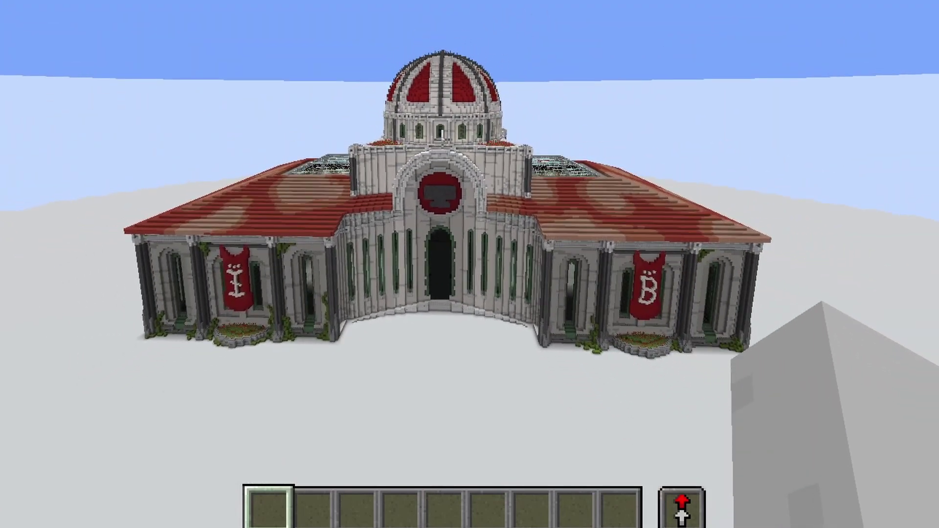